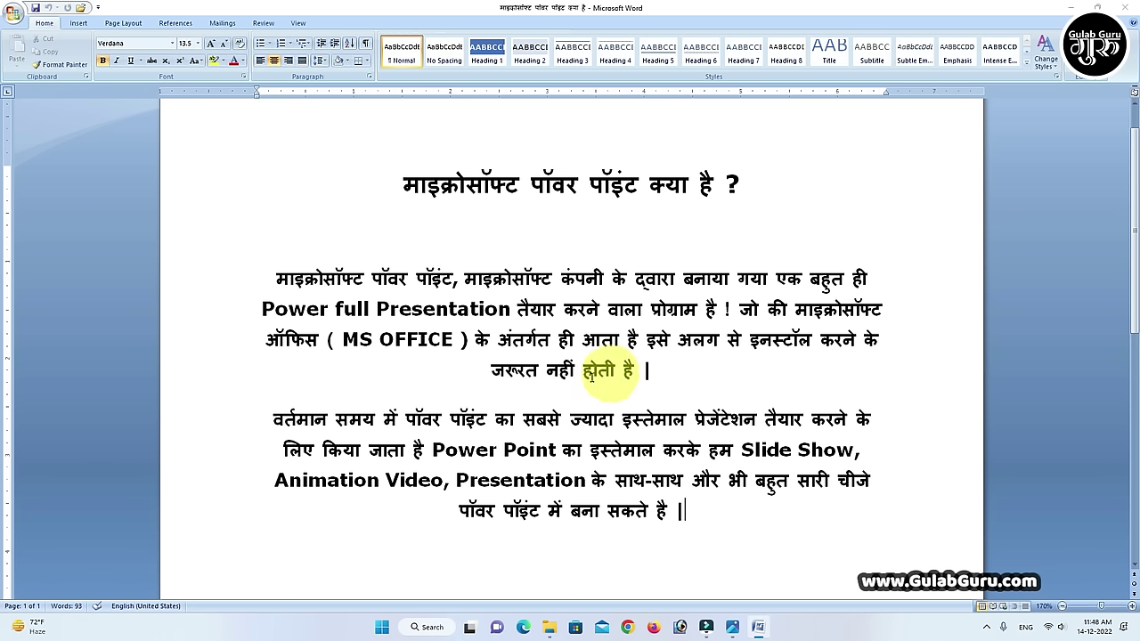
Place the insertion point after the first paragraph of the Hindi Word document.
left_click(656, 371)
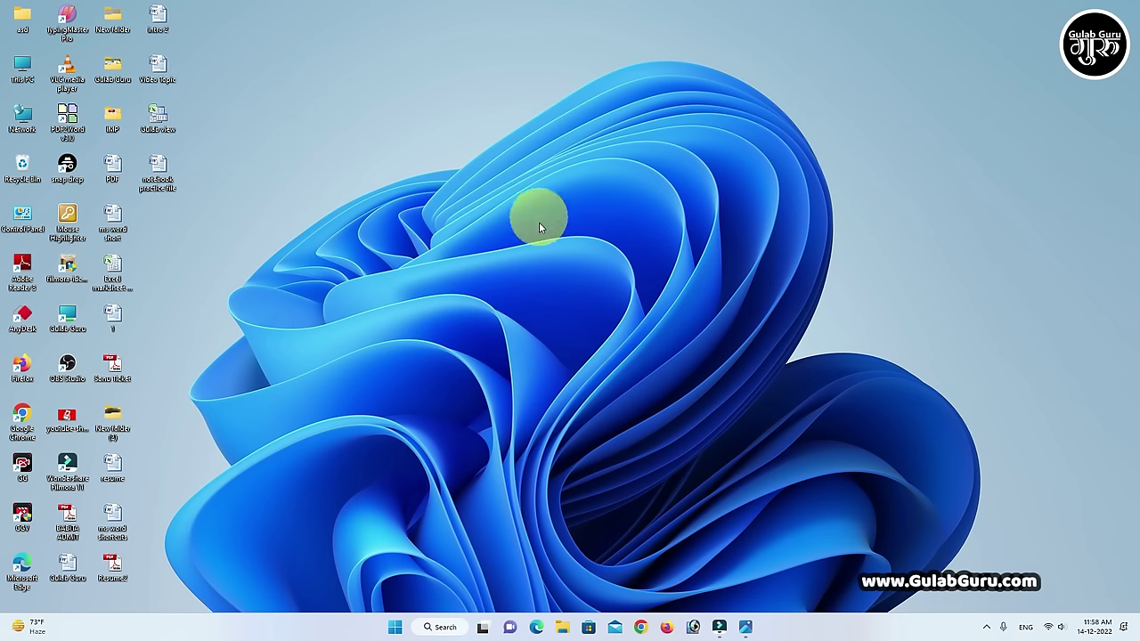
left_click(396, 630)
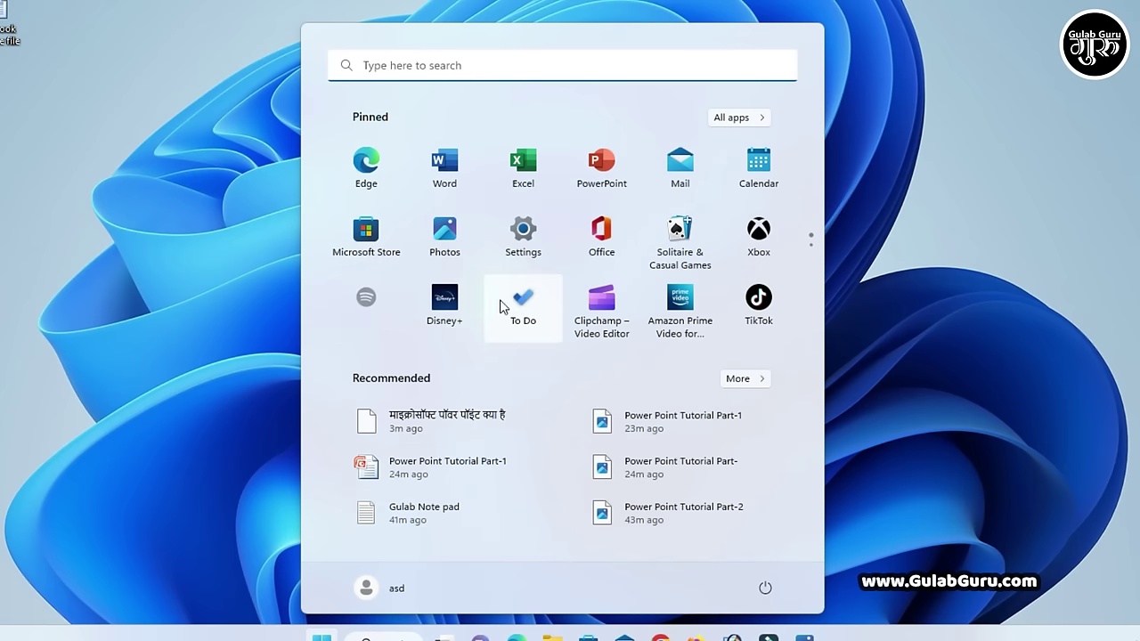
left_click(751, 125)
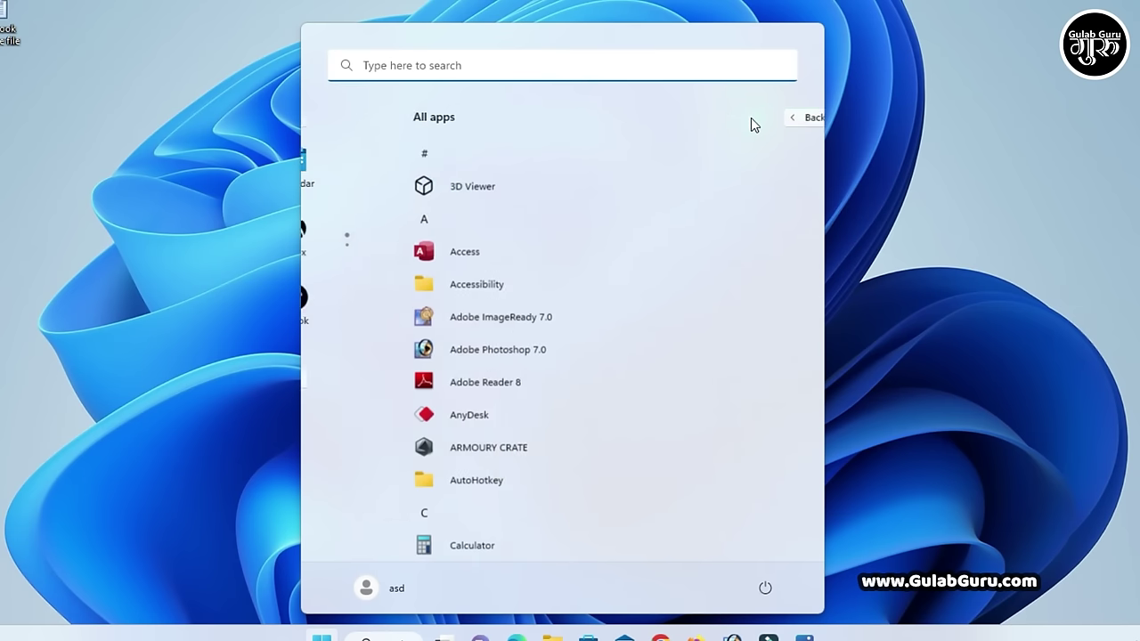
scroll(457, 270, "down", 3)
scroll(457, 270, "down", 3)
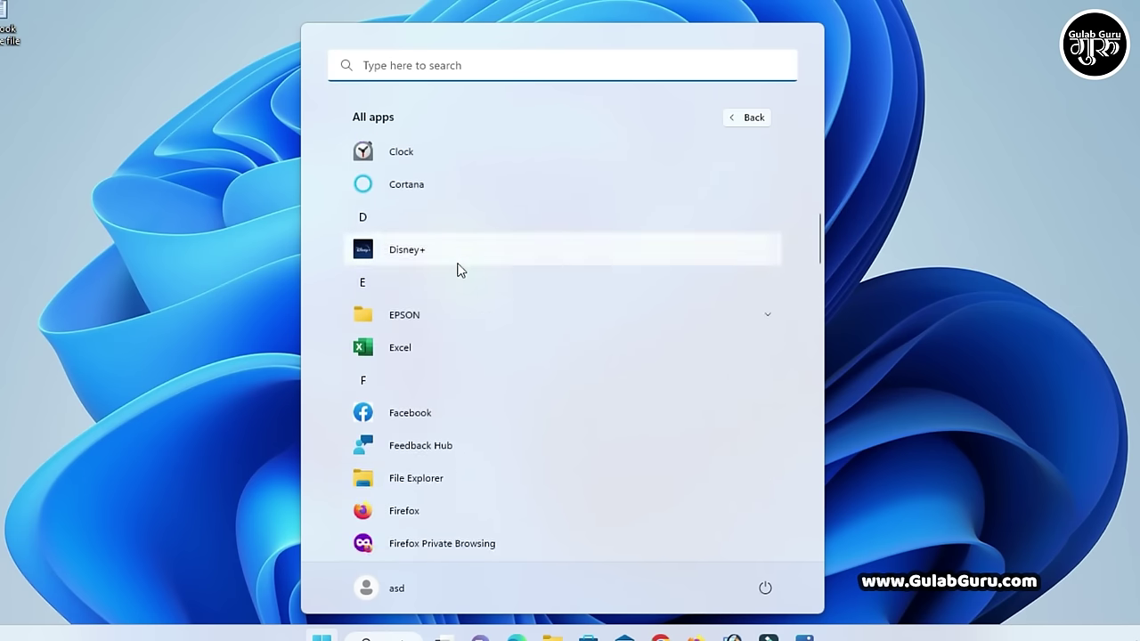
scroll(457, 270, "down", 4)
scroll(457, 269, "down", 3)
scroll(457, 270, "down", 1)
scroll(458, 270, "down", 1)
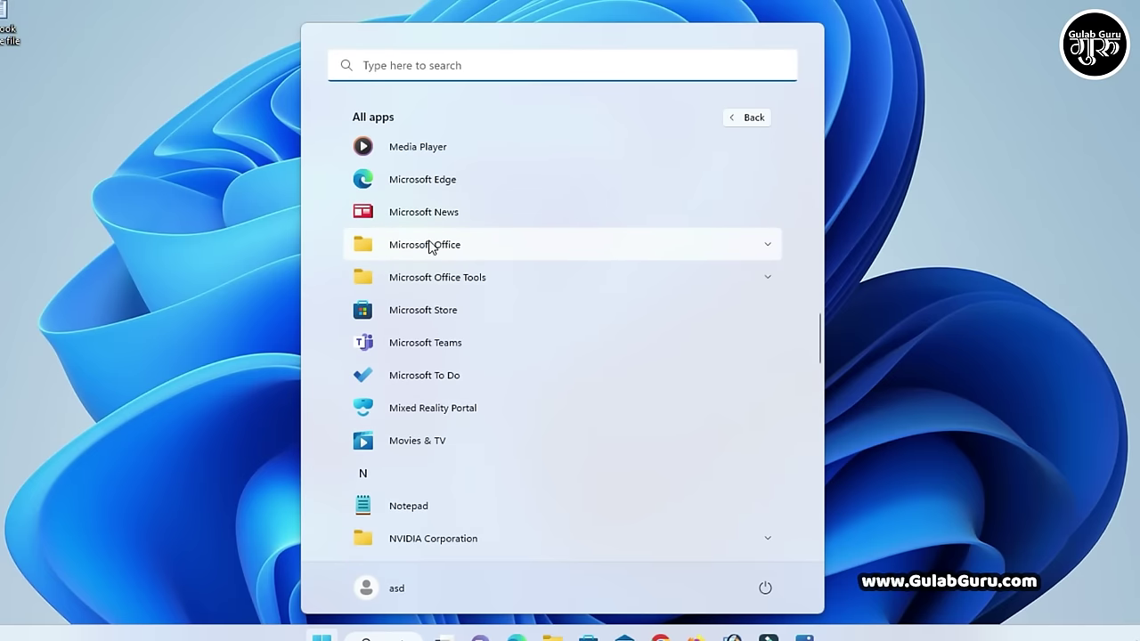
left_click(430, 247)
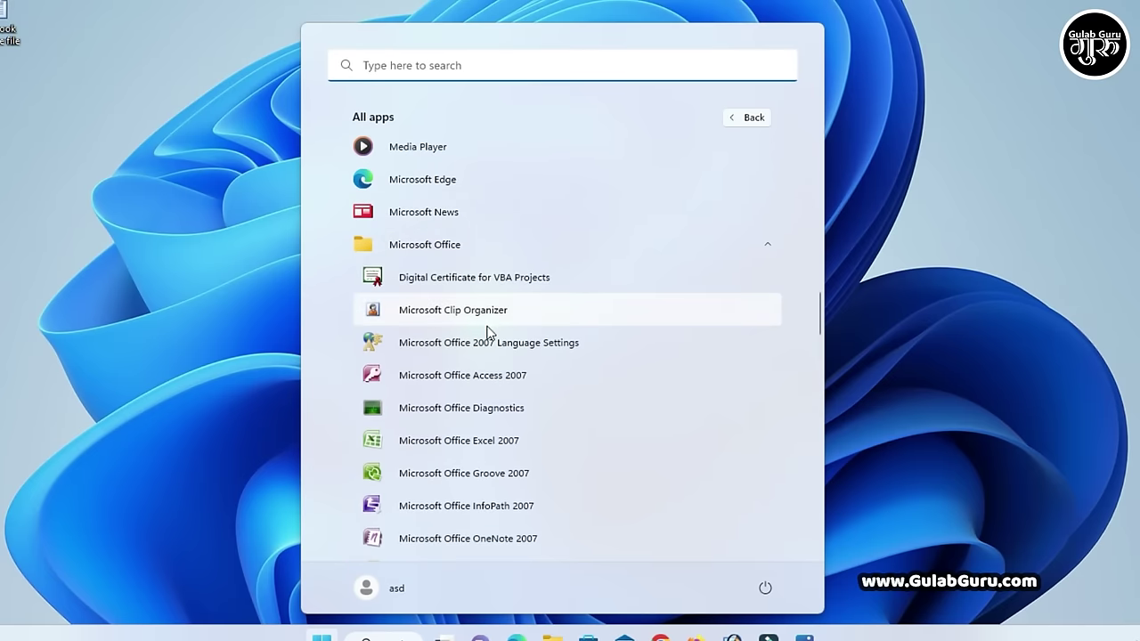
scroll(489, 335, "down", 1)
scroll(489, 335, "down", 2)
scroll(489, 333, "down", 1)
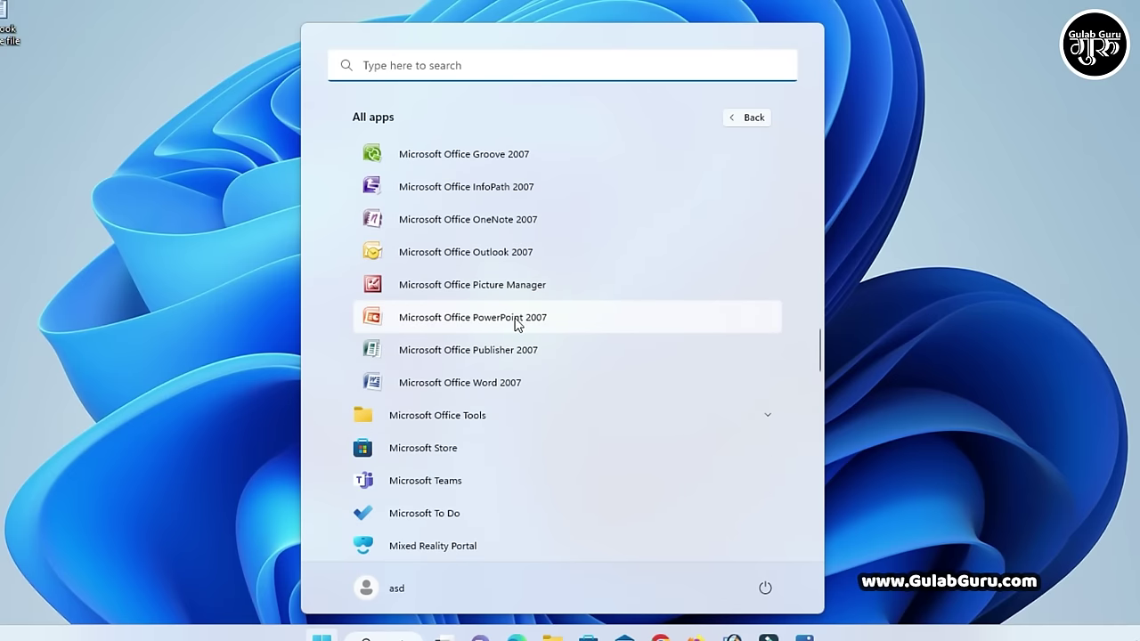
left_click(517, 325)
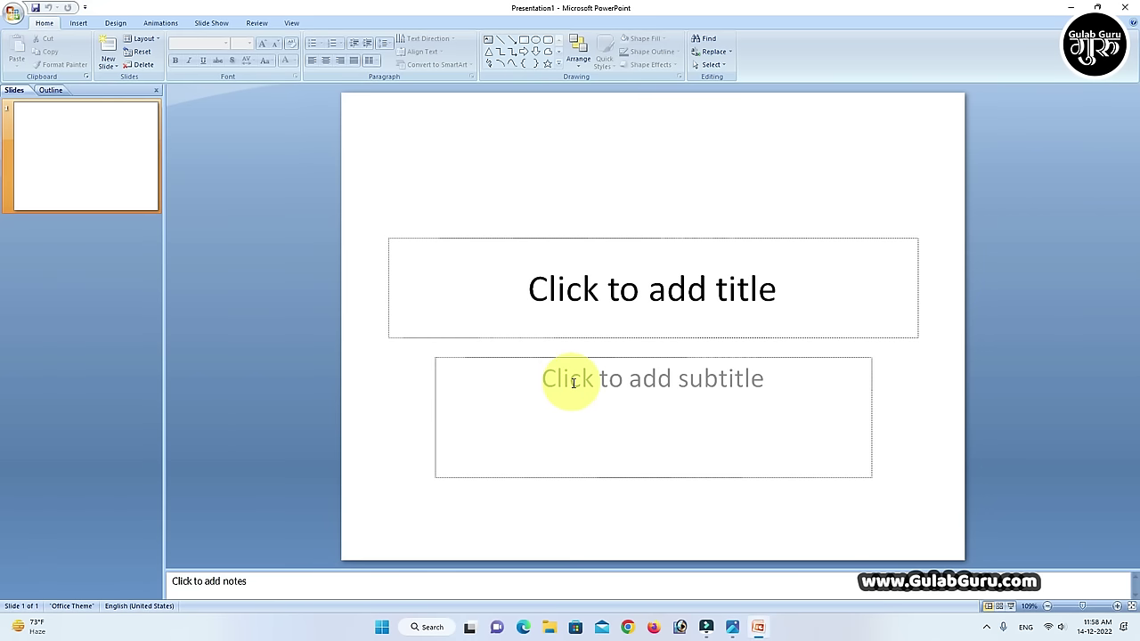
left_click(1124, 7)
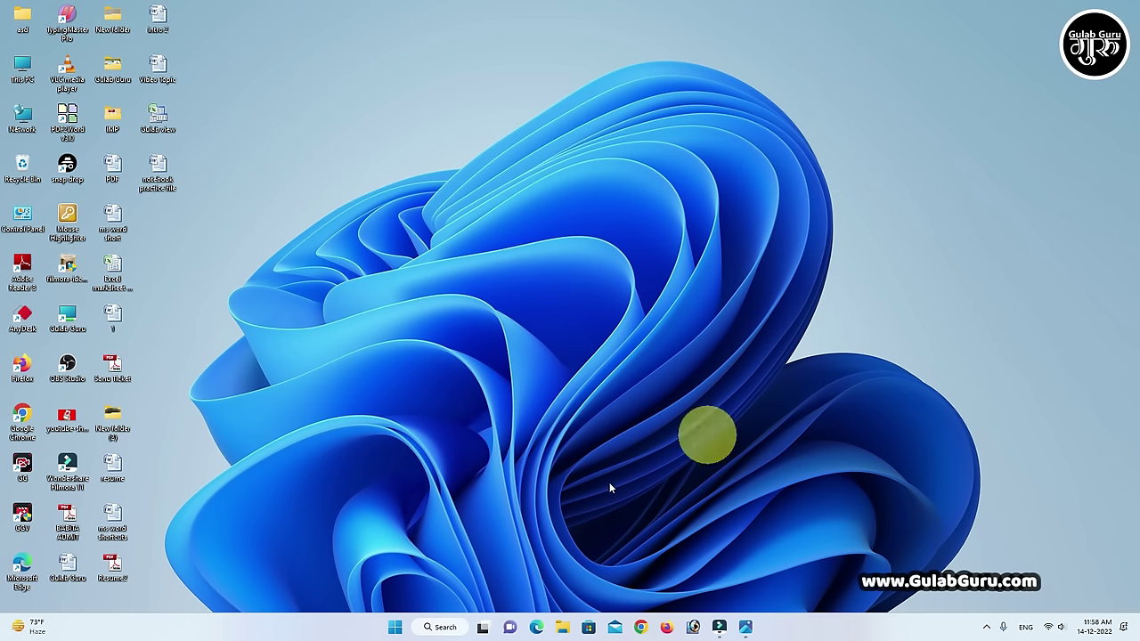
left_click(440, 627)
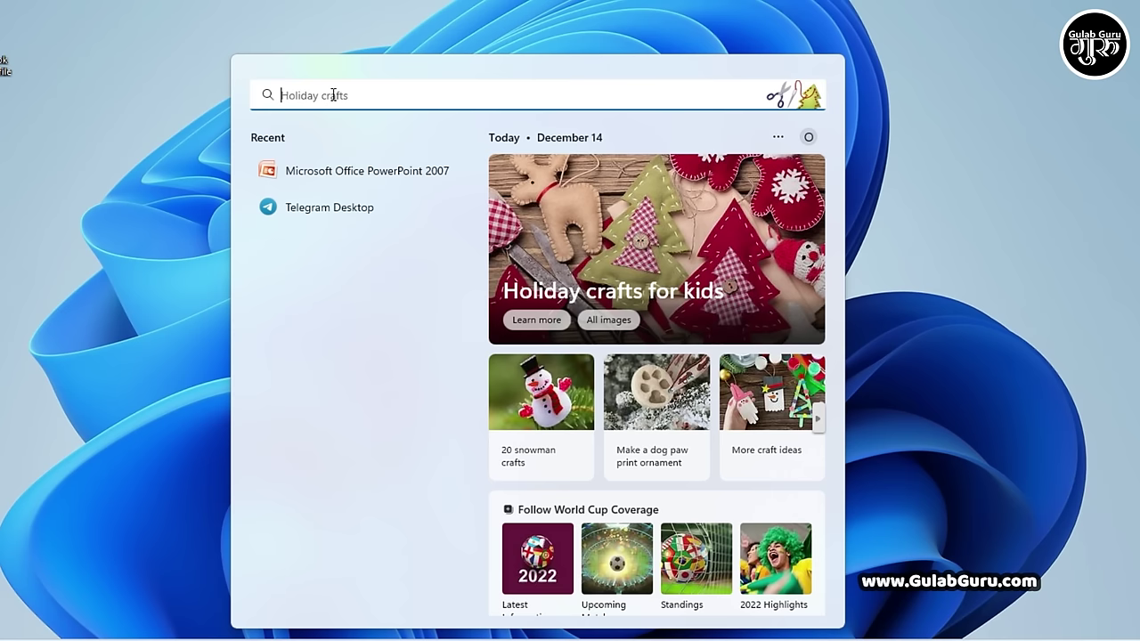
type("po")
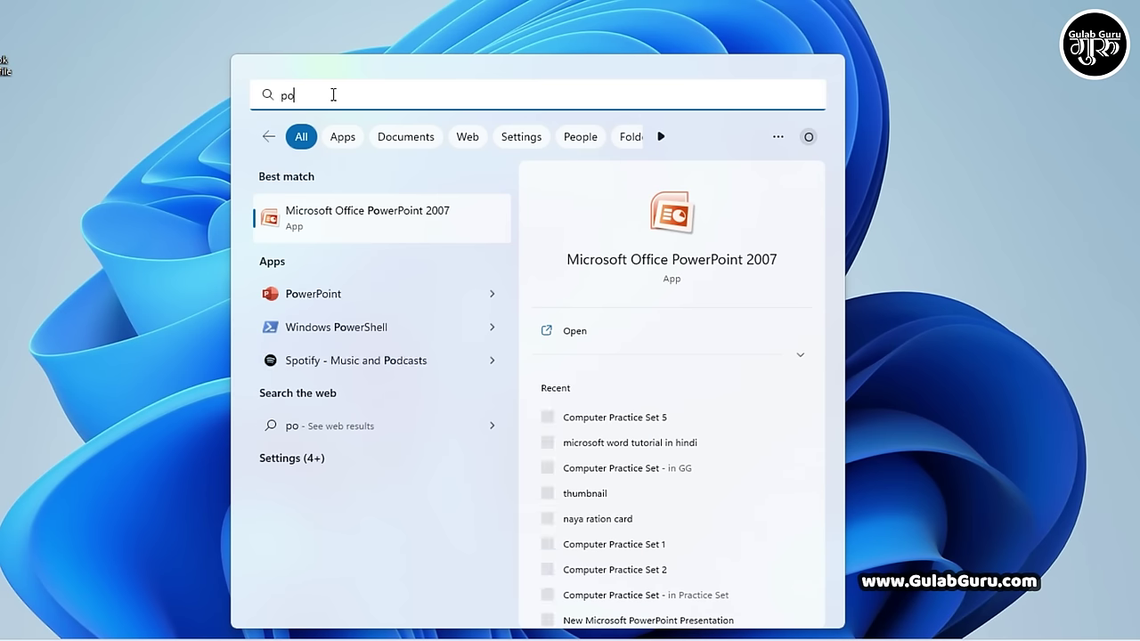
type("wer")
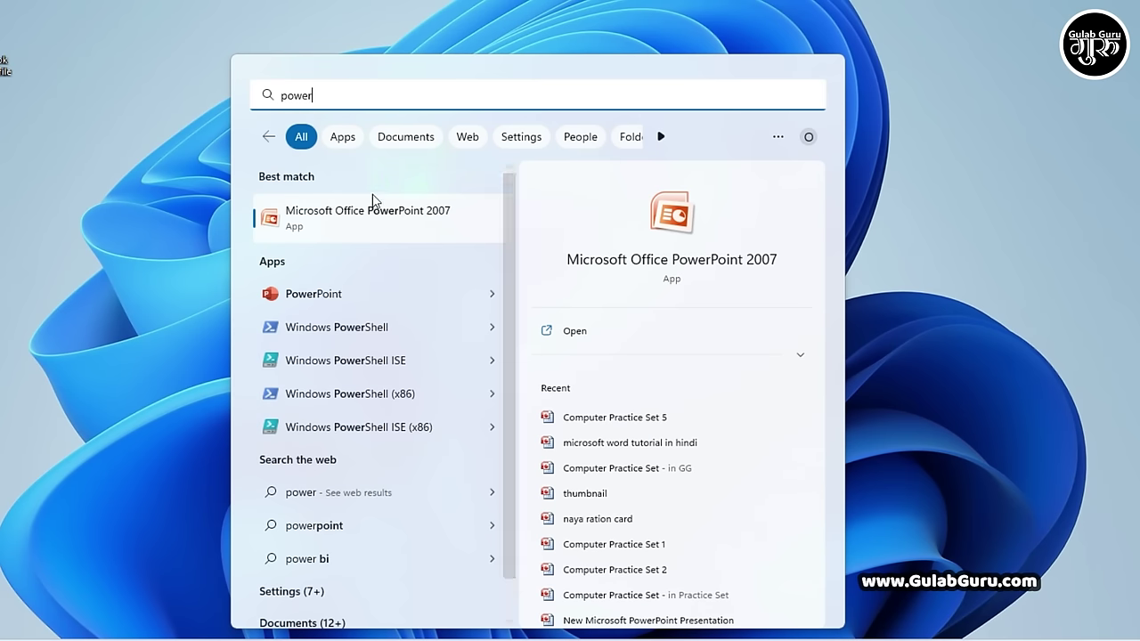
left_click(388, 219)
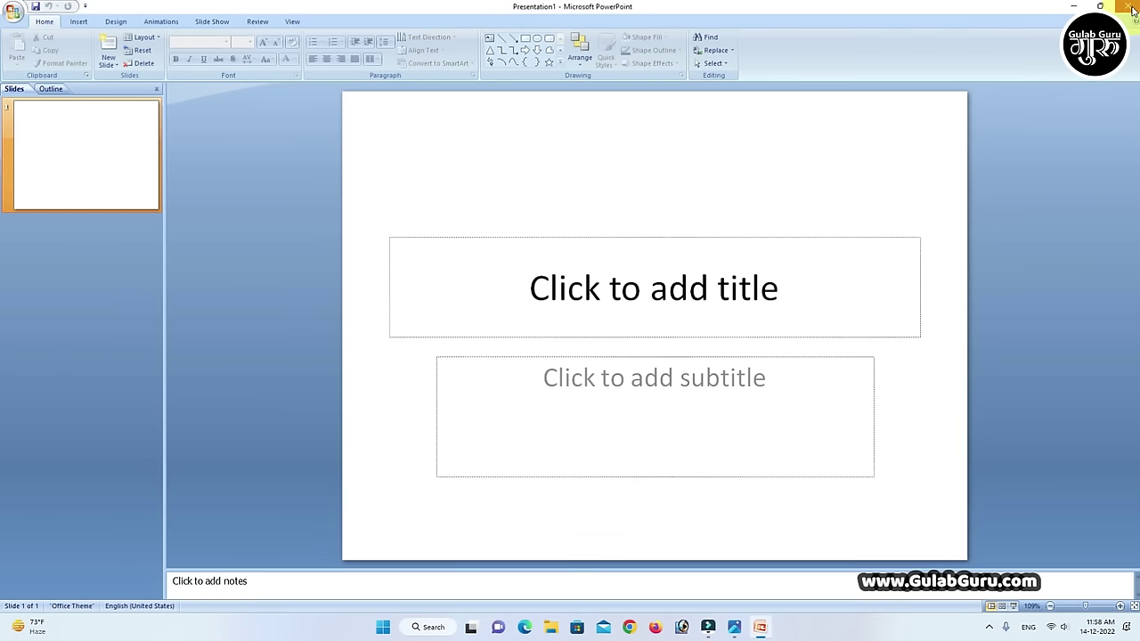
left_click(1124, 6)
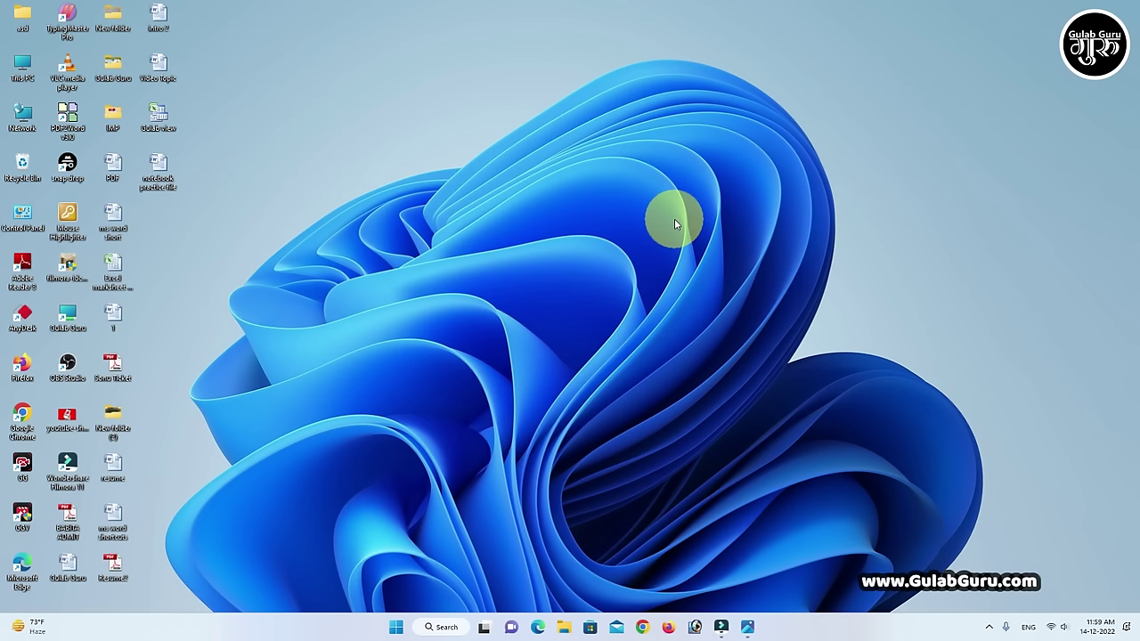
key("super+r")
left_click_drag(152, 497, 647, 208)
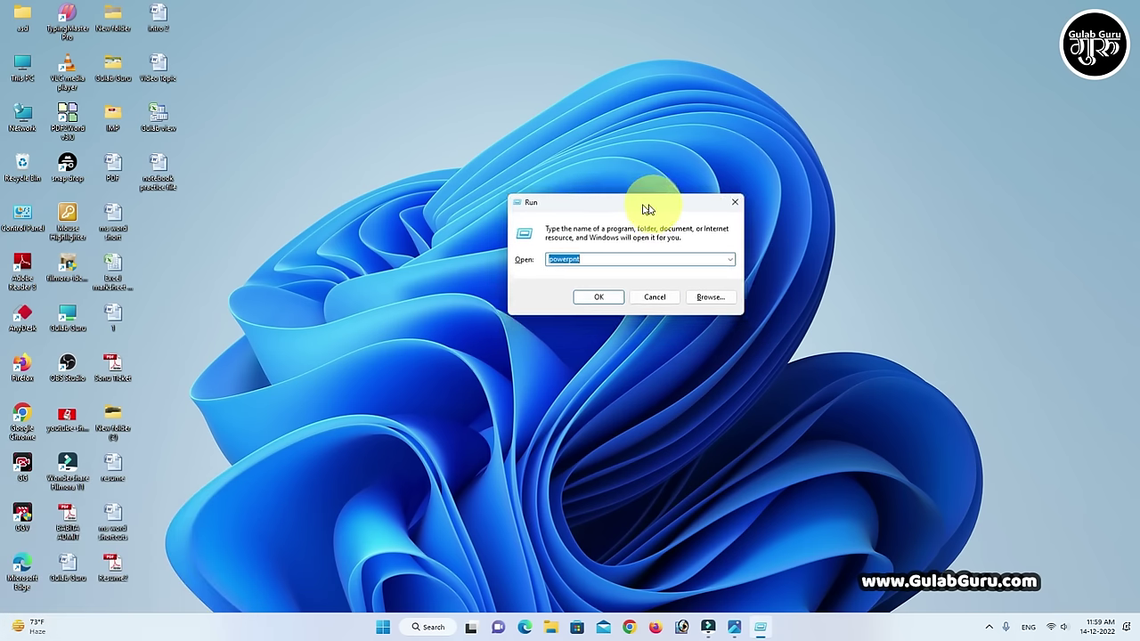
left_click(625, 258)
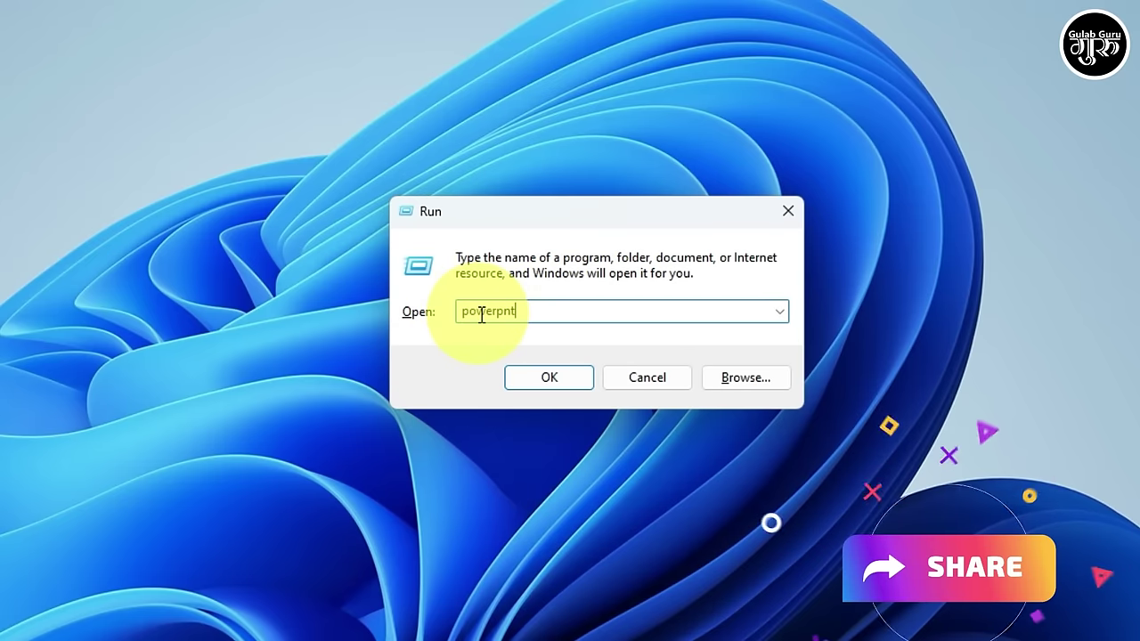
left_click_drag(539, 312, 463, 311)
left_click(543, 310)
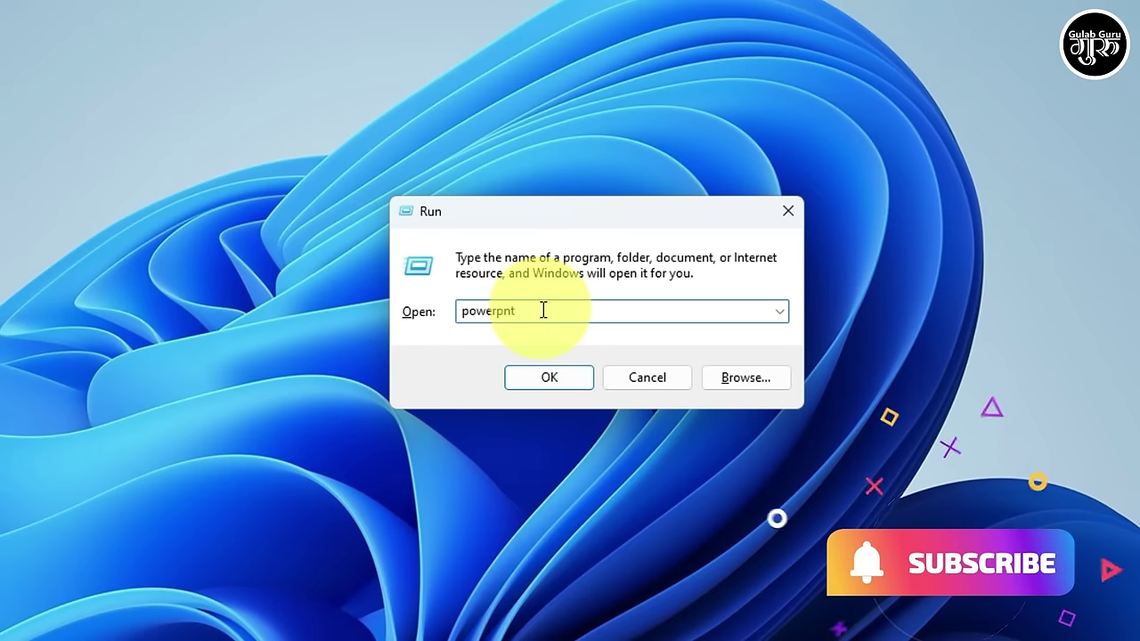
left_click_drag(544, 310, 475, 315)
left_click(534, 312)
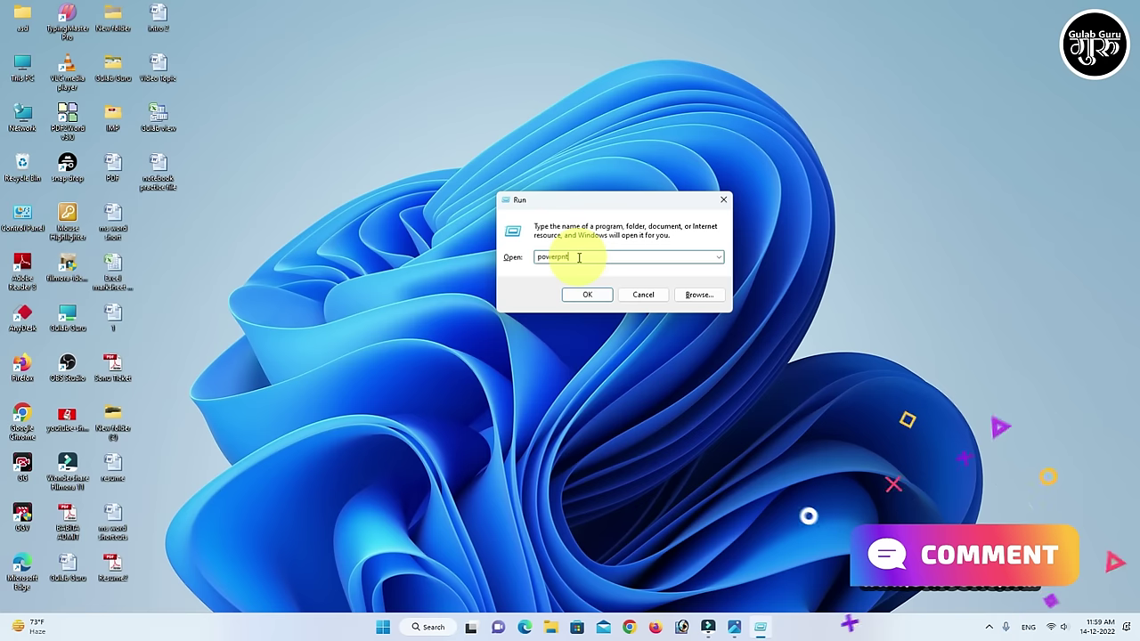
left_click(588, 301)
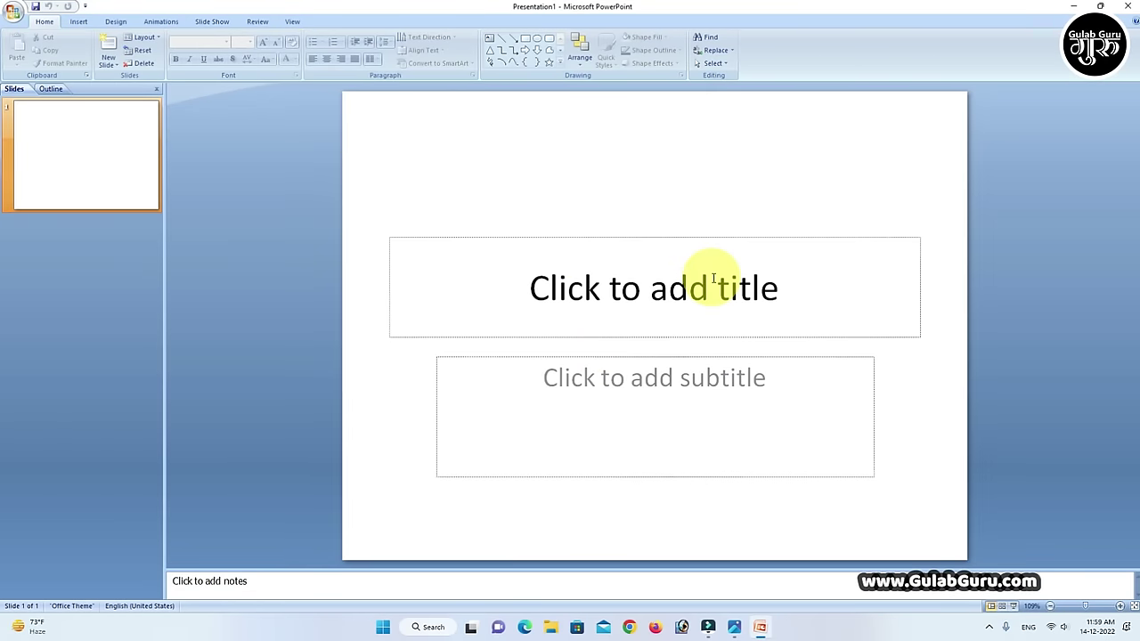
left_click(1129, 6)
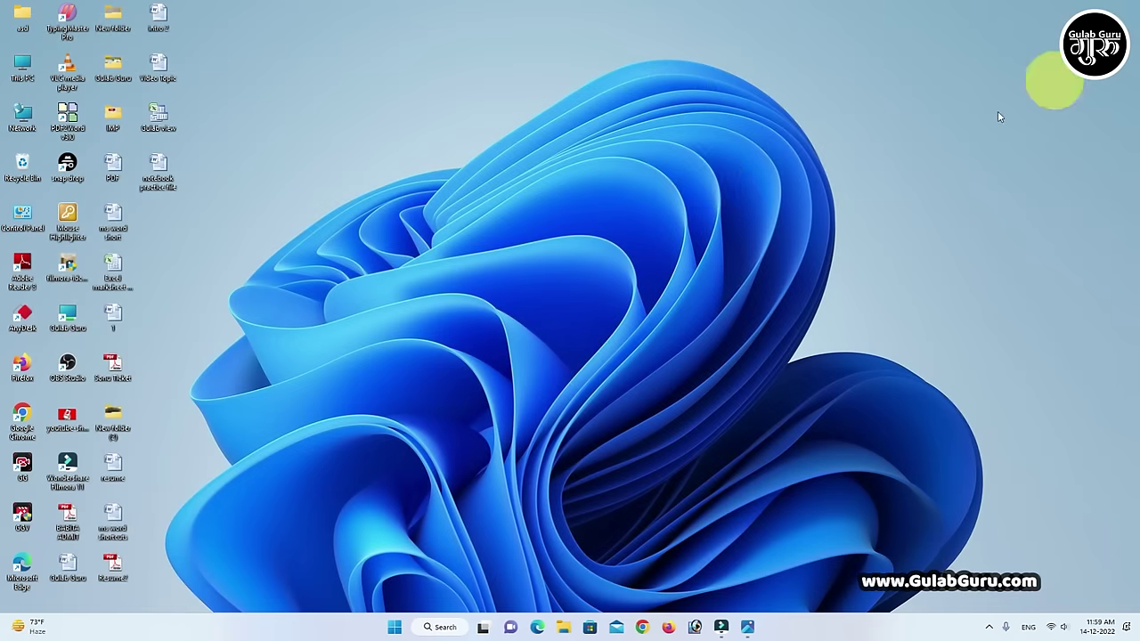
right_click(584, 147)
mouse_move(656, 247)
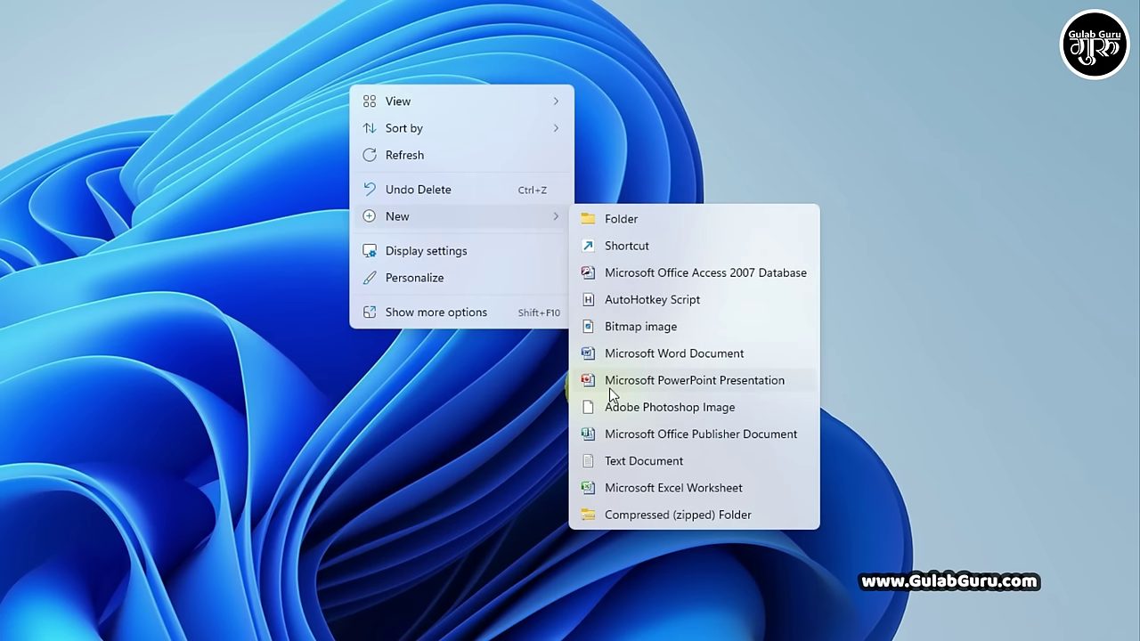
left_click(733, 381)
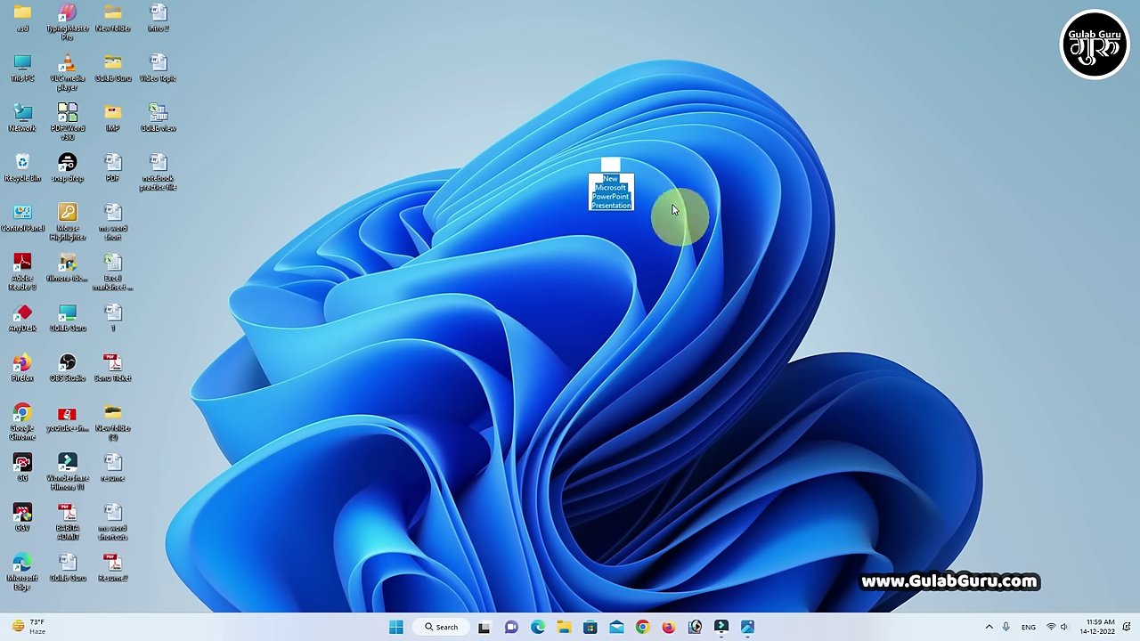
left_click(682, 208)
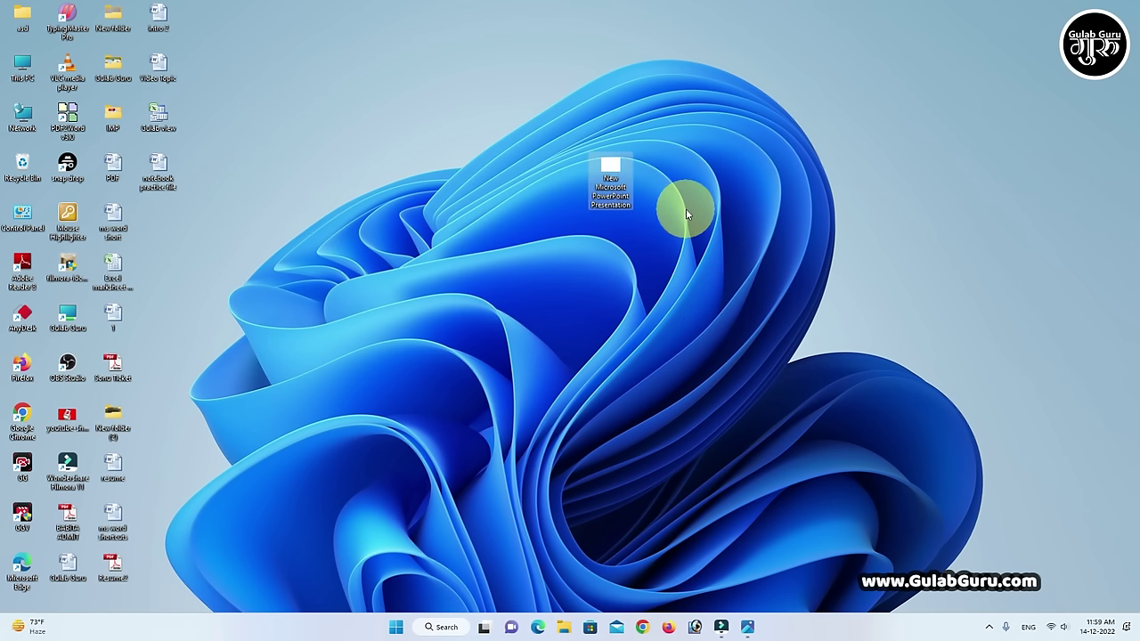
left_click(613, 159)
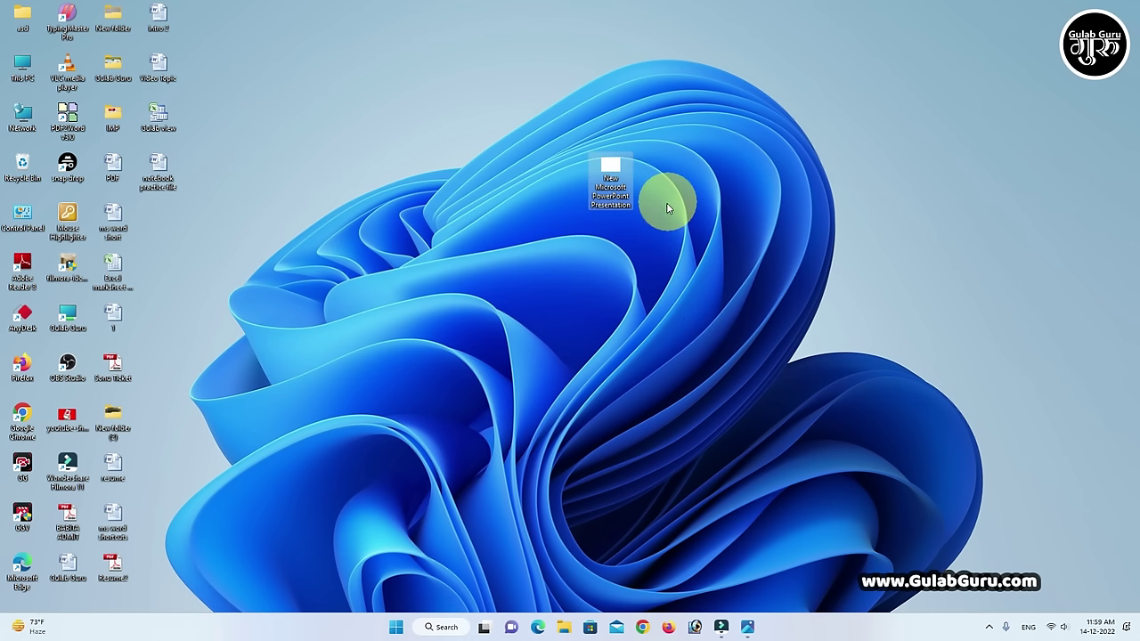
double_click(611, 177)
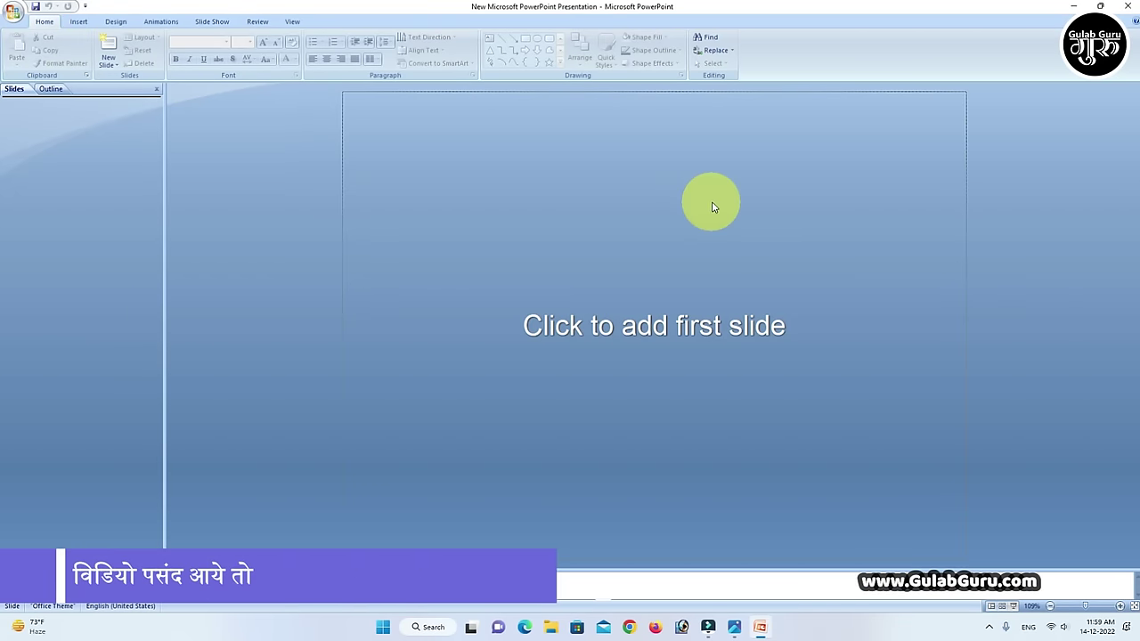
left_click(758, 260)
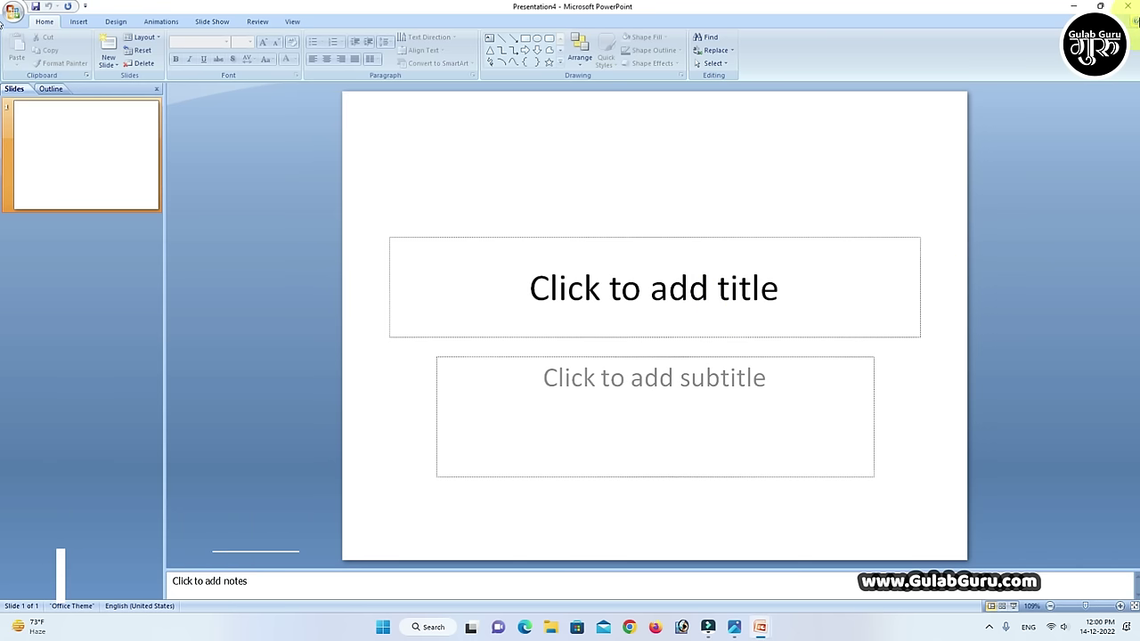
left_click(1134, 9)
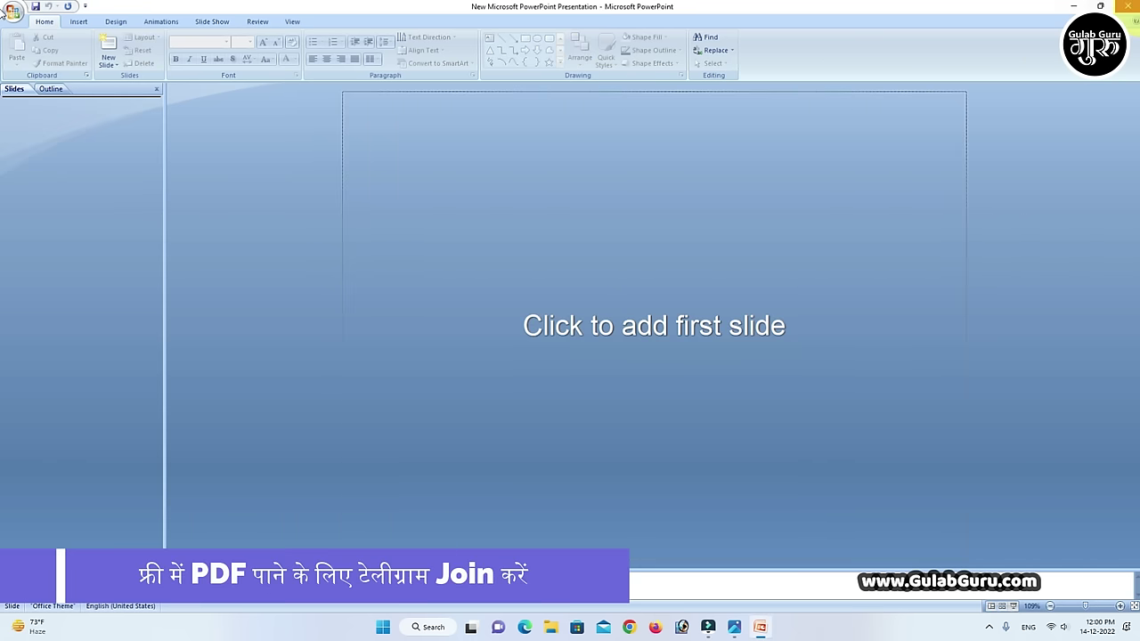
left_click(1134, 7)
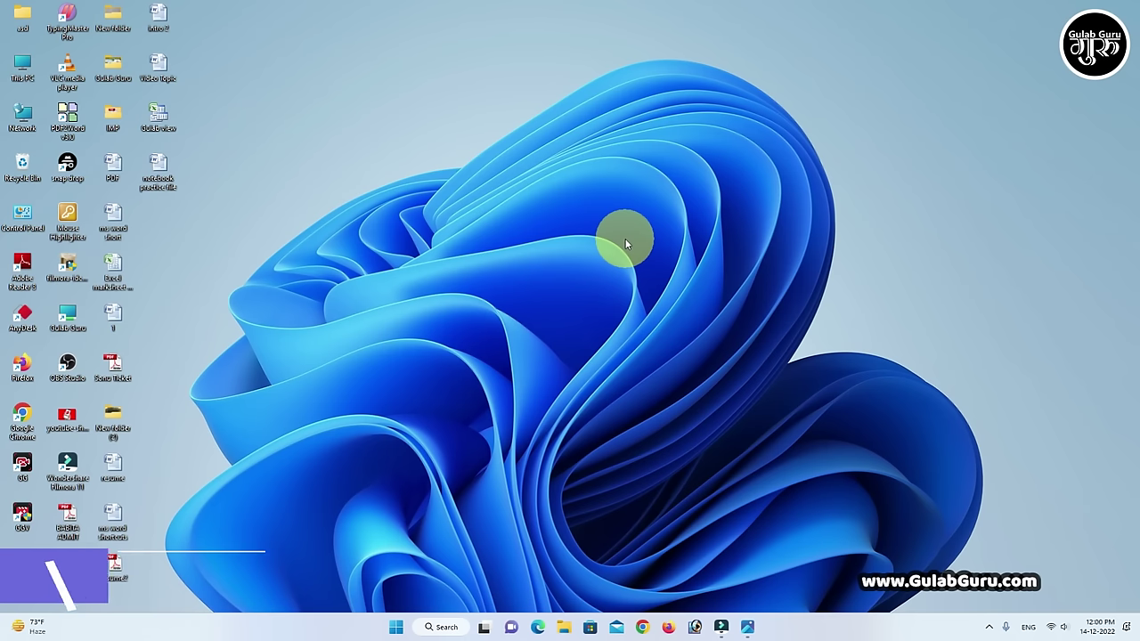
Start PowerPoint by running 'powerpnt' from the Run dialog, centred on screen.
key("super+r")
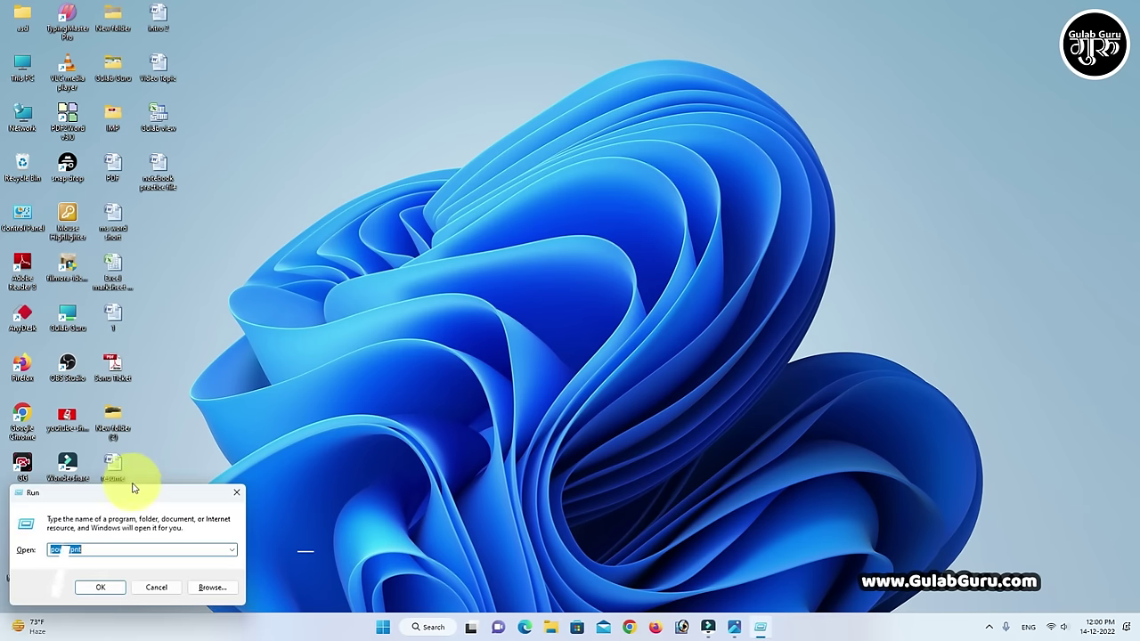
left_click_drag(137, 492, 632, 217)
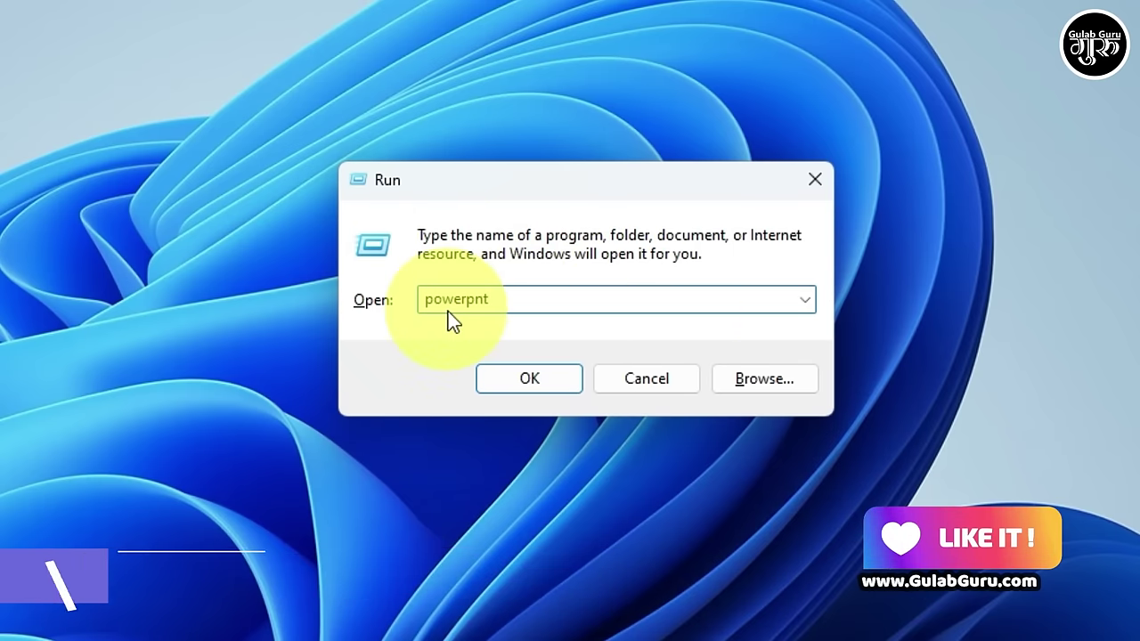
left_click(534, 378)
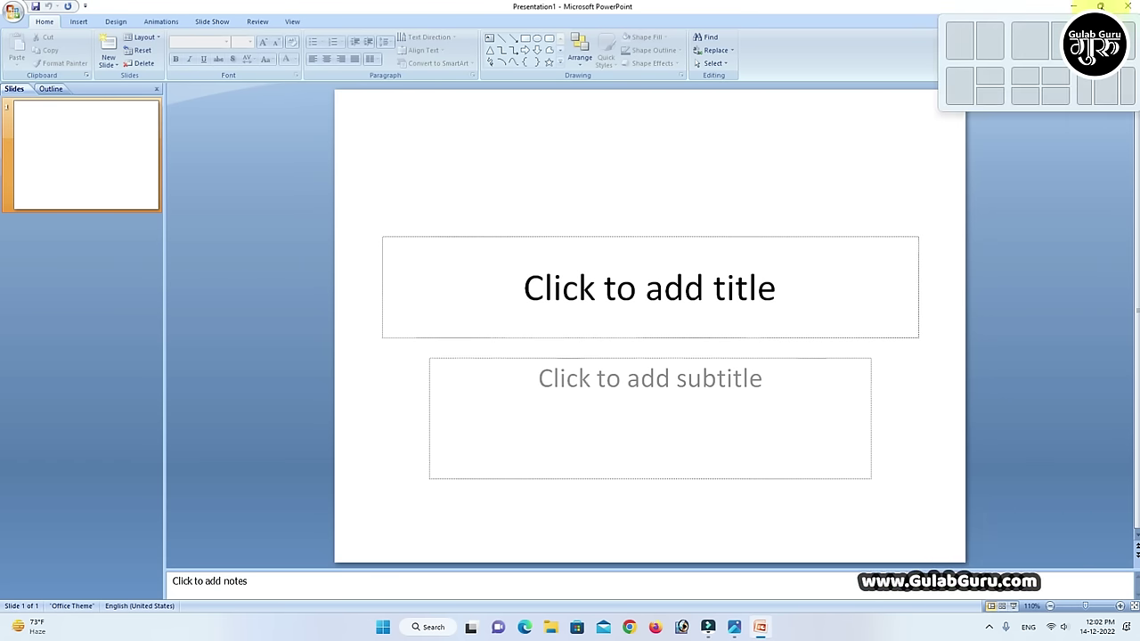
Restore PowerPoint to a floating window, then reposition it and make it taller.
left_click(1102, 6)
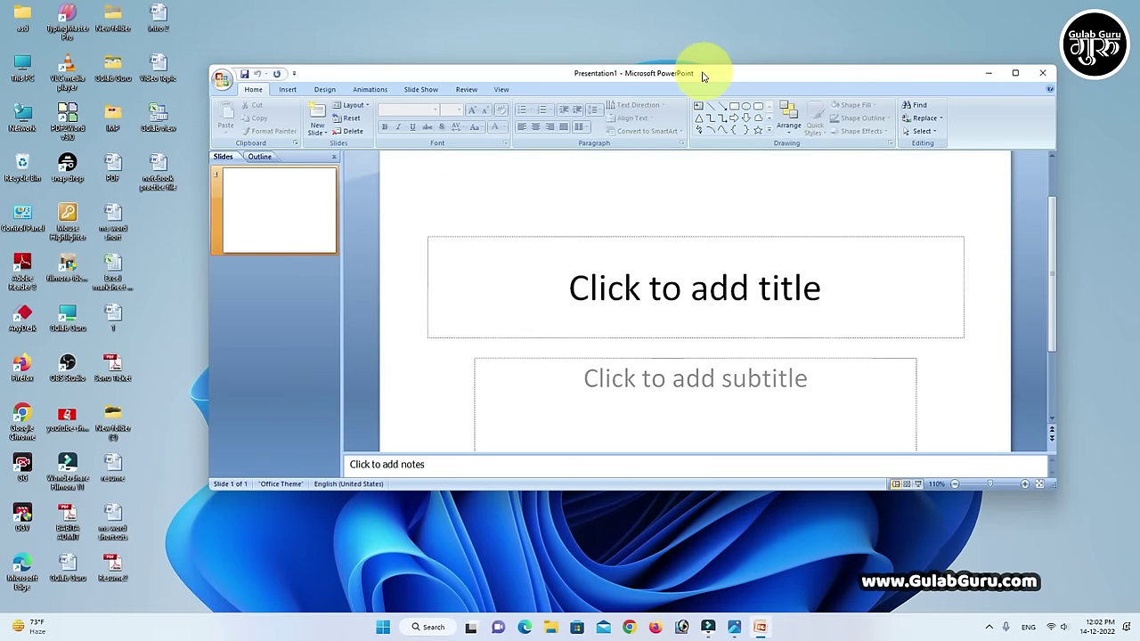
mouse_move(708, 74)
left_mouse_down()
mouse_move(675, 71)
mouse_move(685, 68)
left_mouse_up()
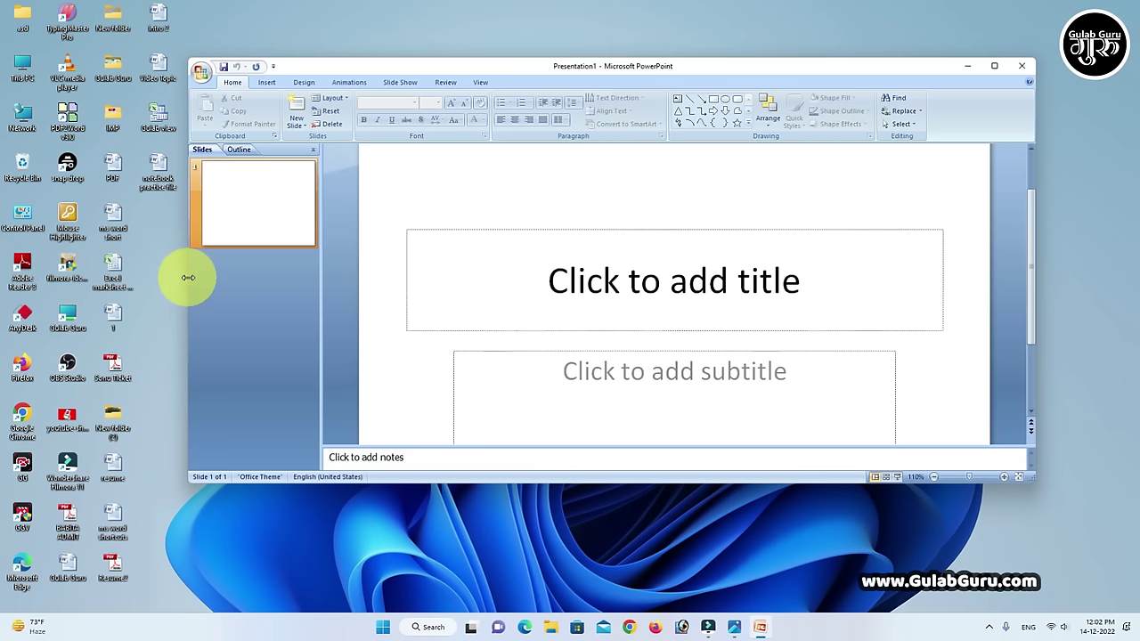
left_click_drag(188, 277, 374, 283)
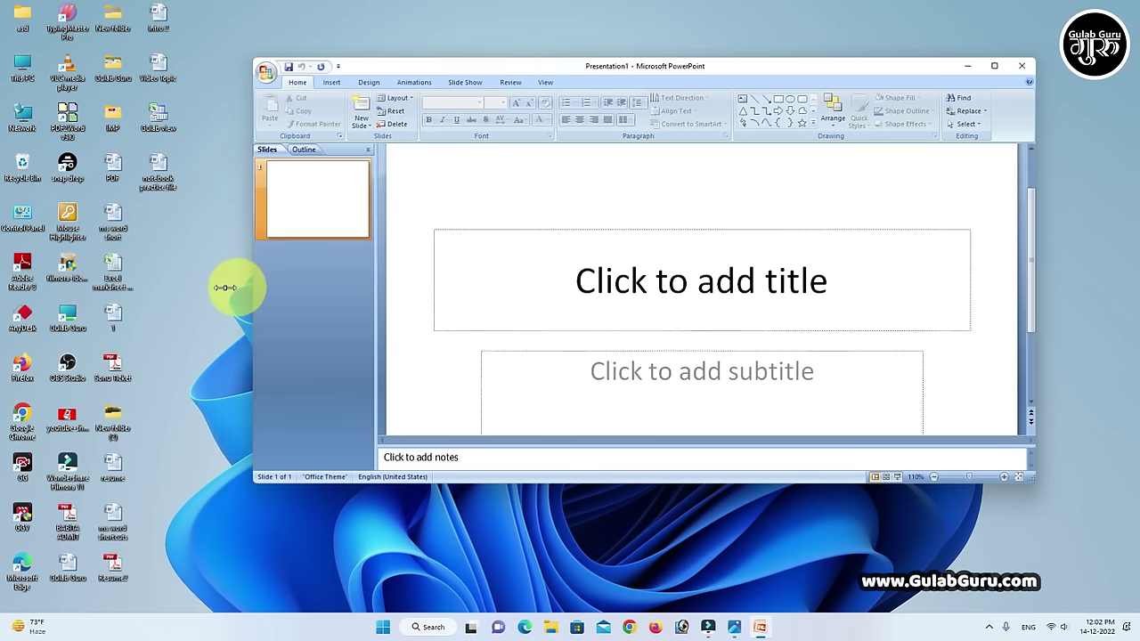
mouse_move(372, 283)
left_mouse_down()
mouse_move(192, 293)
mouse_move(207, 298)
left_mouse_up()
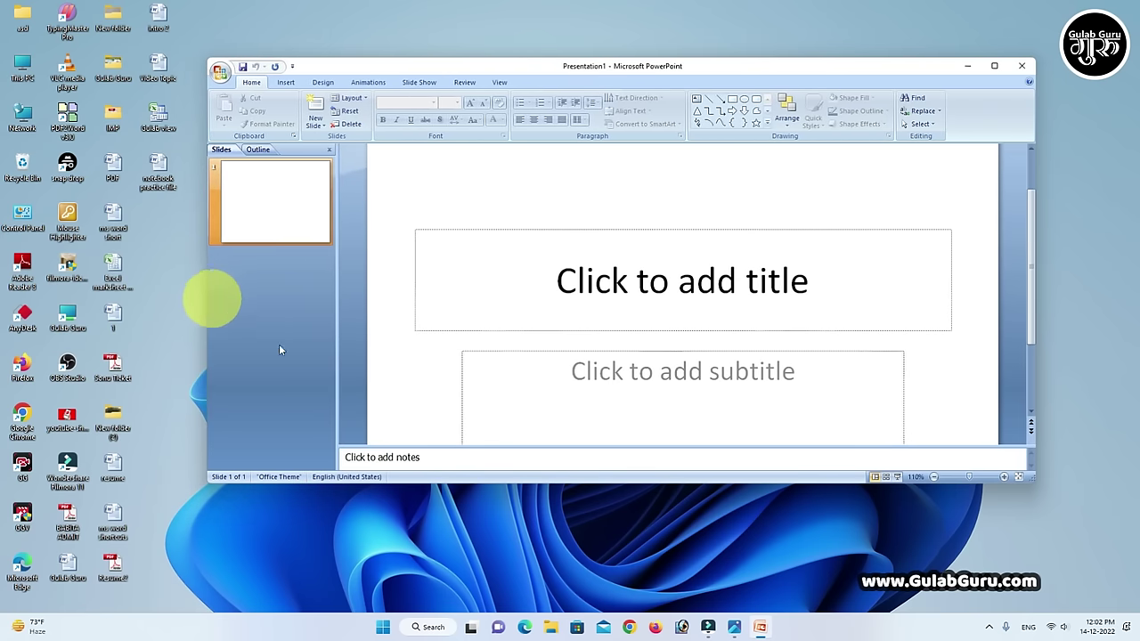
left_click_drag(655, 483, 656, 568)
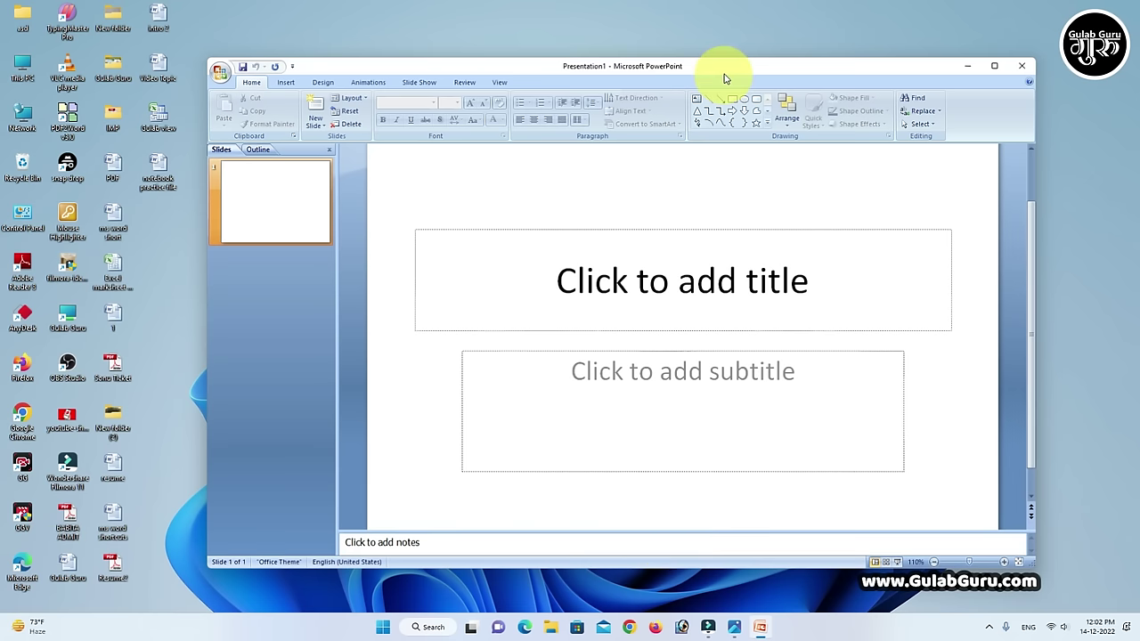
left_click_drag(724, 66, 731, 53)
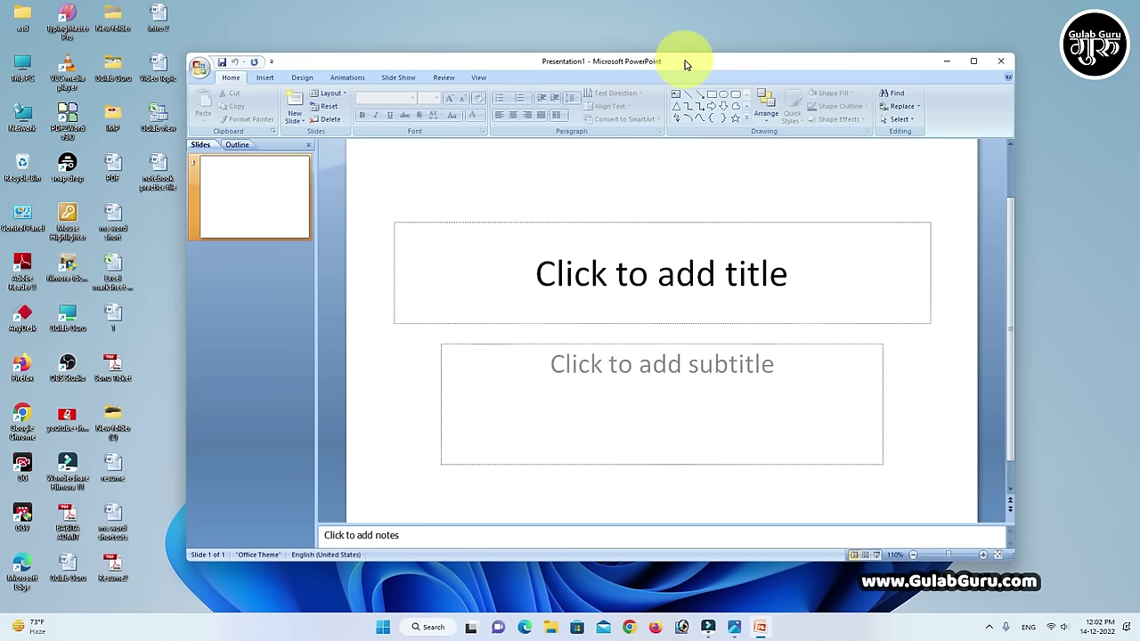
mouse_move(684, 65)
left_mouse_down()
mouse_move(546, 78)
mouse_move(684, 72)
left_mouse_up()
Set the slide zoom from 110% down to 100%.
scroll(814, 255, "up", 1)
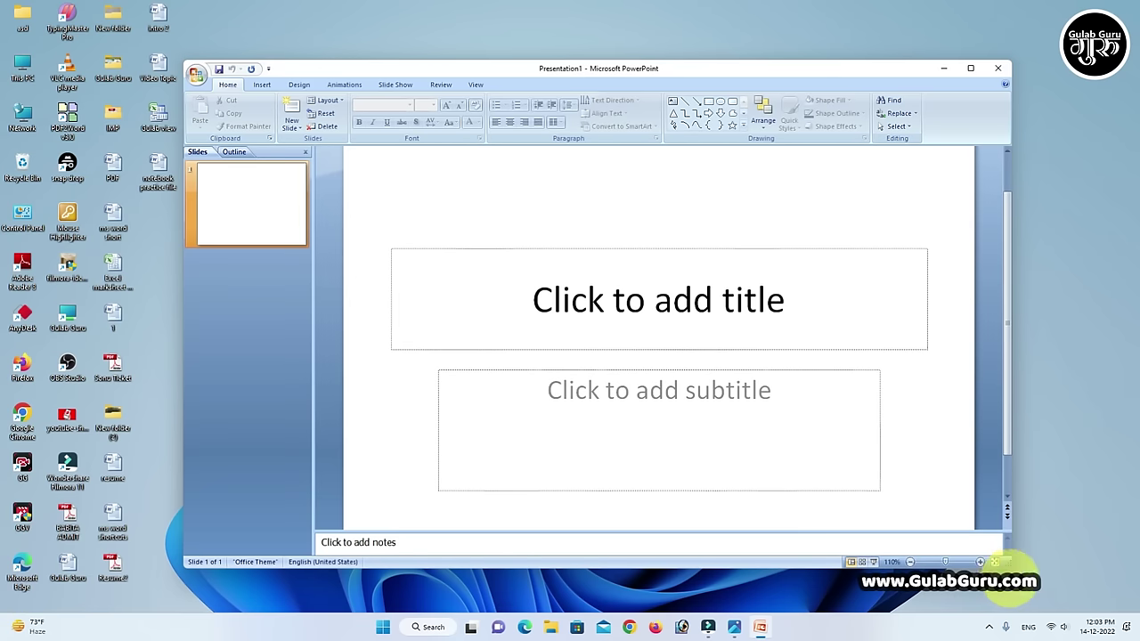
left_click(910, 562)
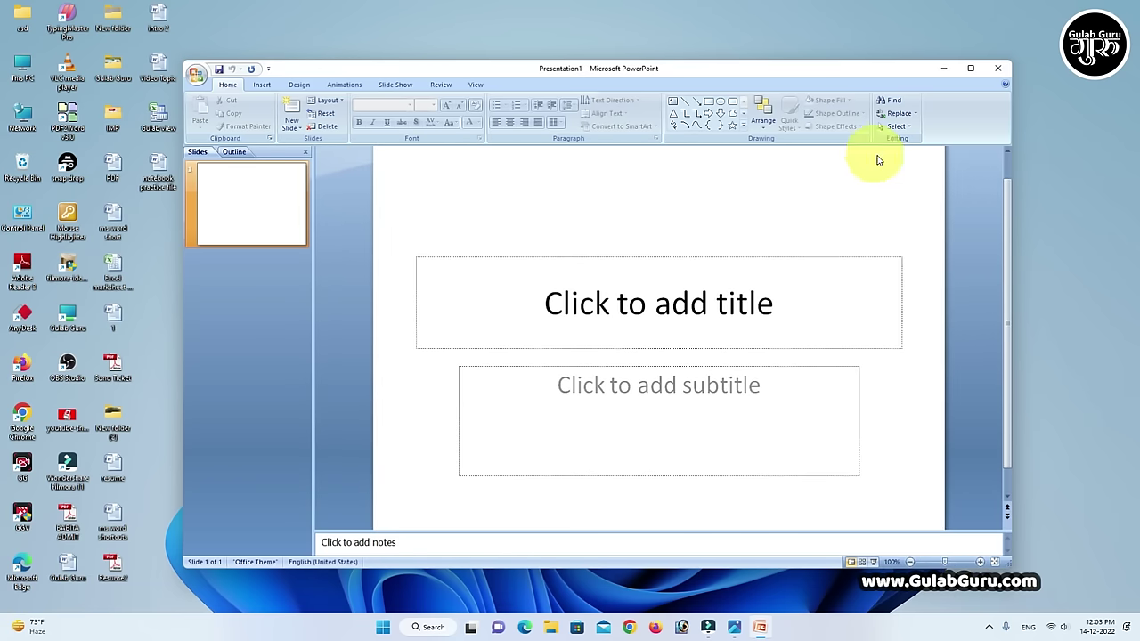
scroll(929, 404, "up", 1)
scroll(929, 406, "up", 1)
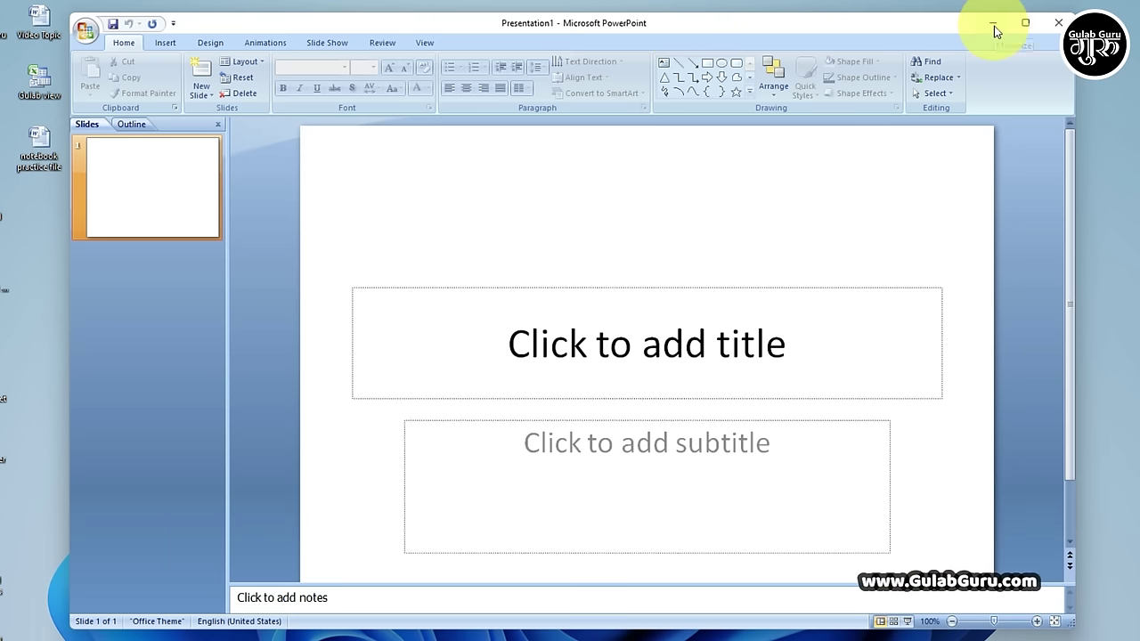
mouse_move(1028, 30)
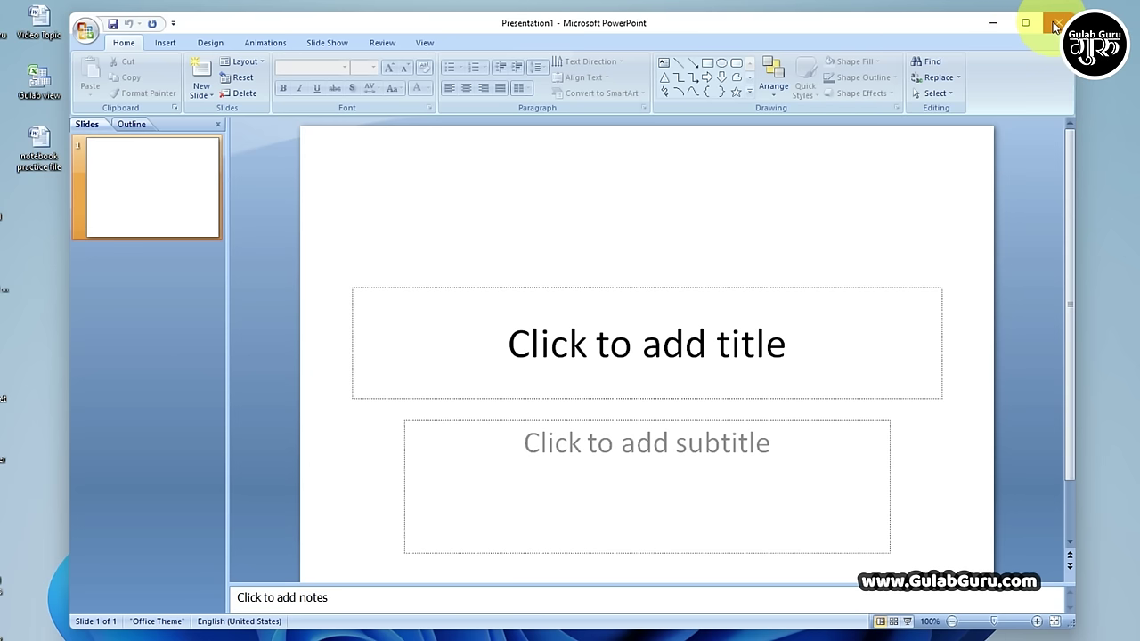
left_click(995, 25)
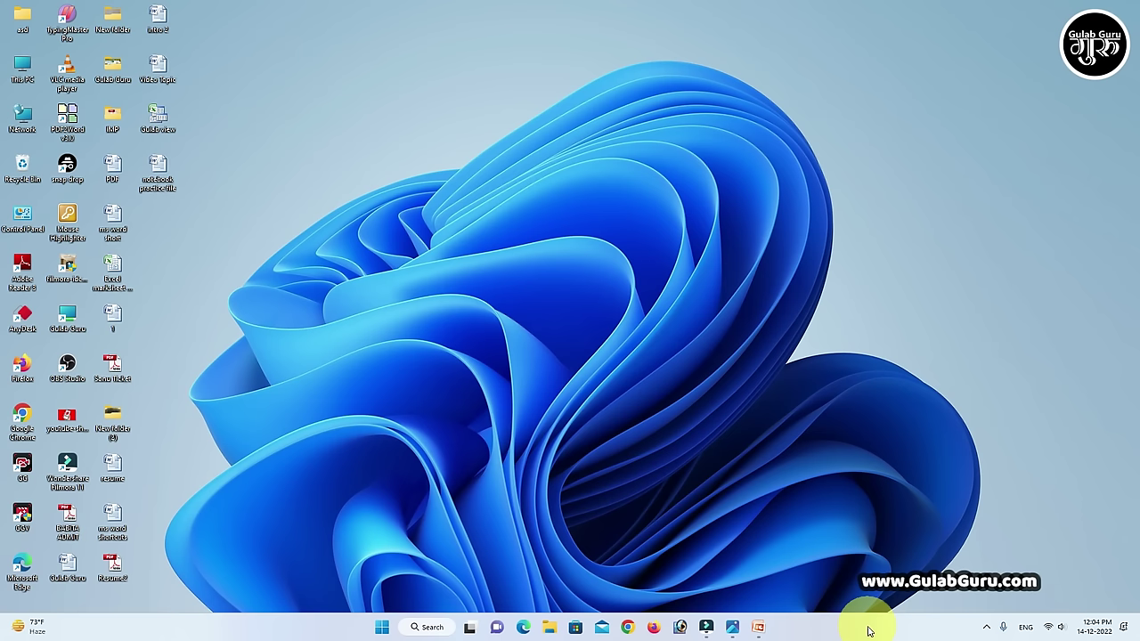
left_click(759, 628)
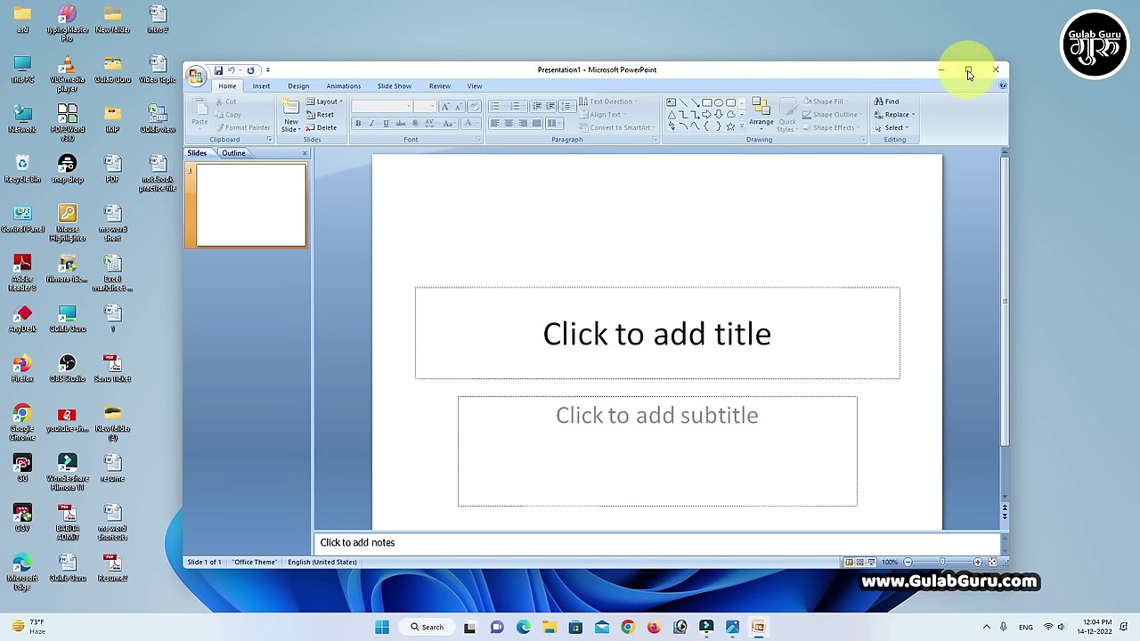
mouse_move(969, 74)
left_click(970, 71)
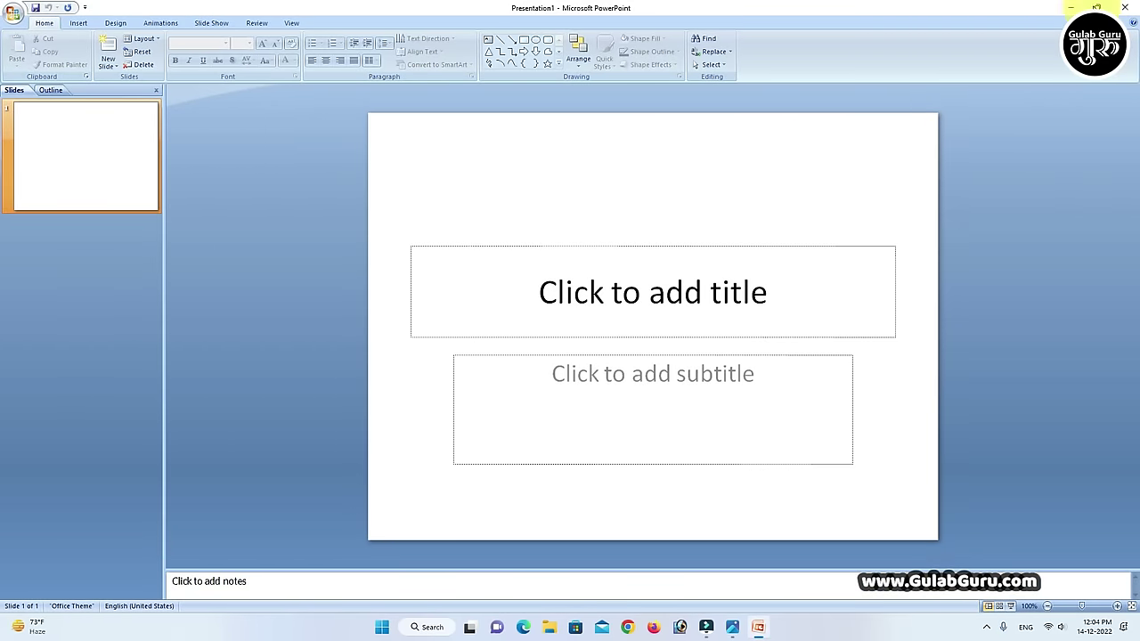
left_click(1097, 7)
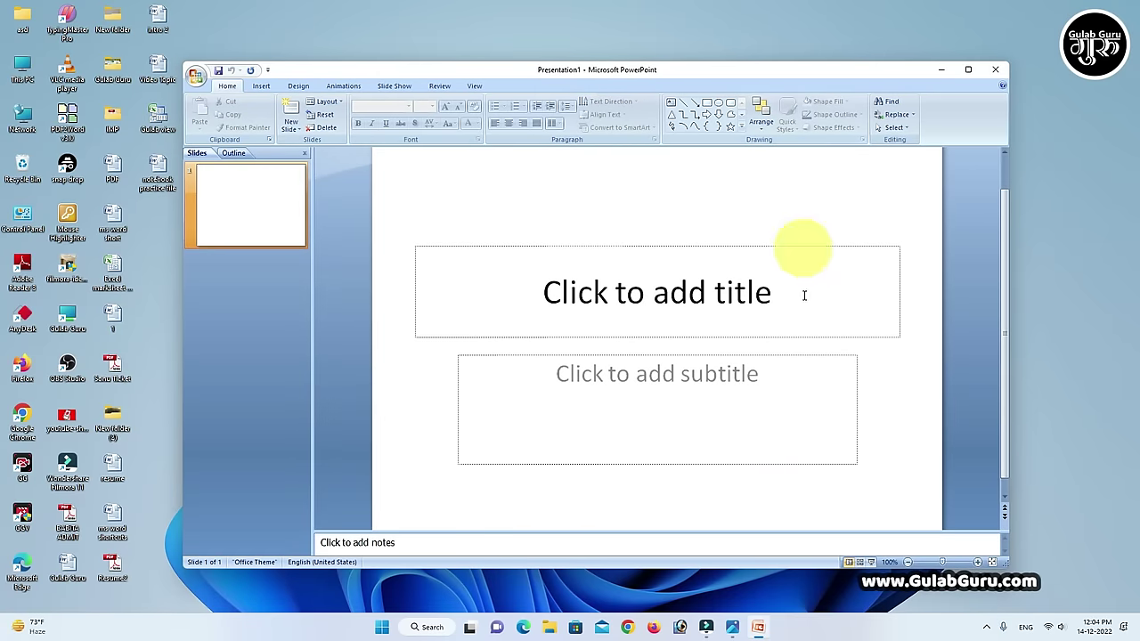
scroll(843, 367, "up", 1)
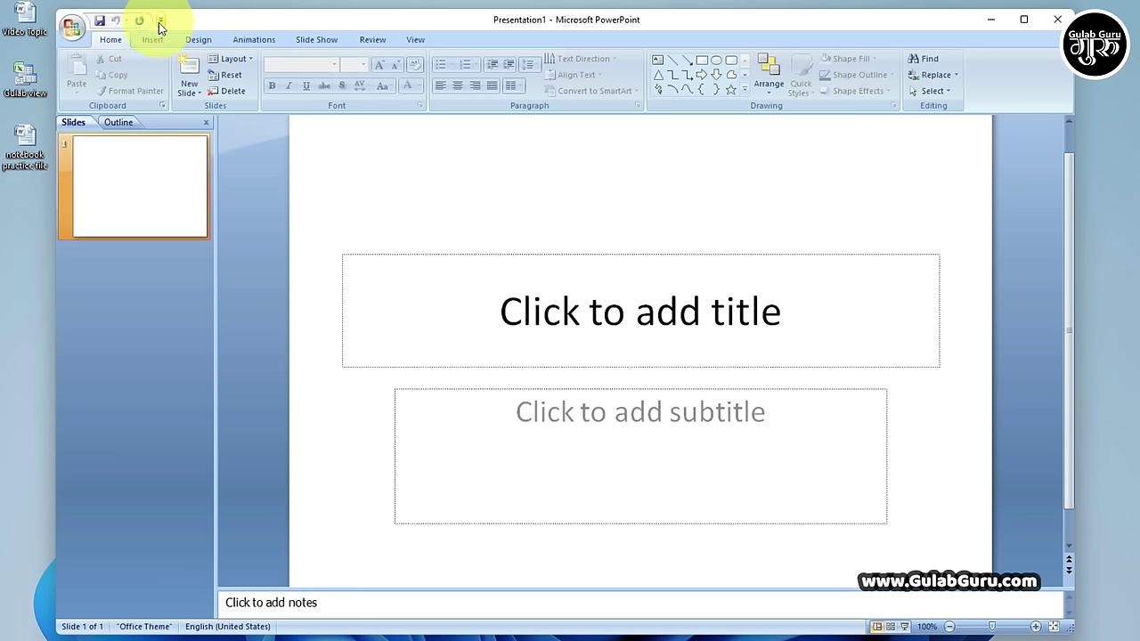
left_click(159, 21)
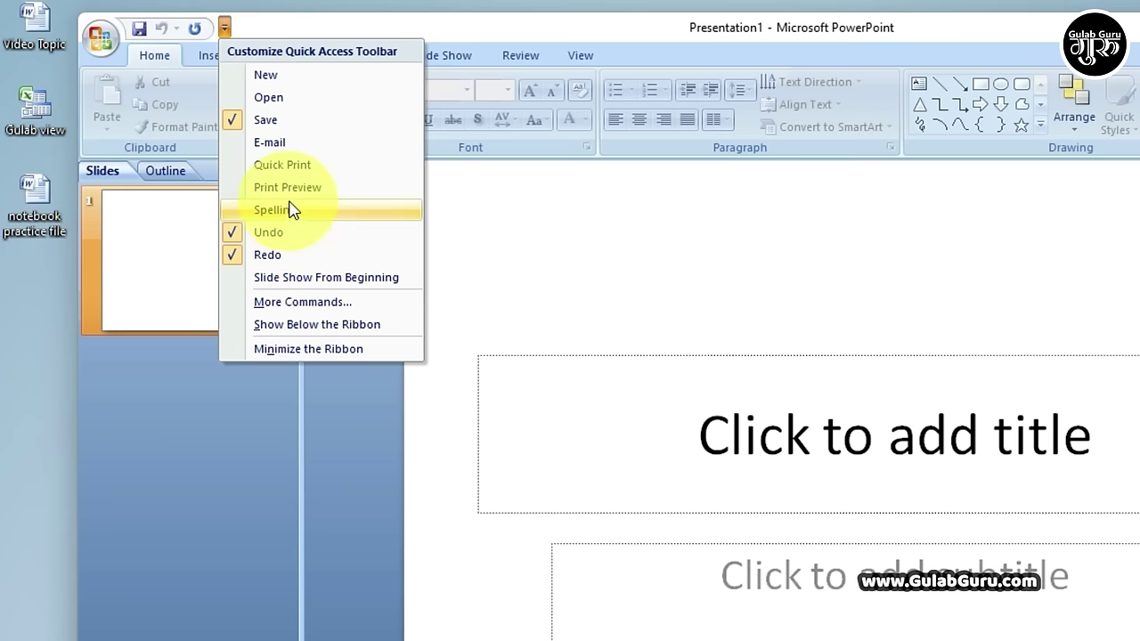
left_click(290, 195)
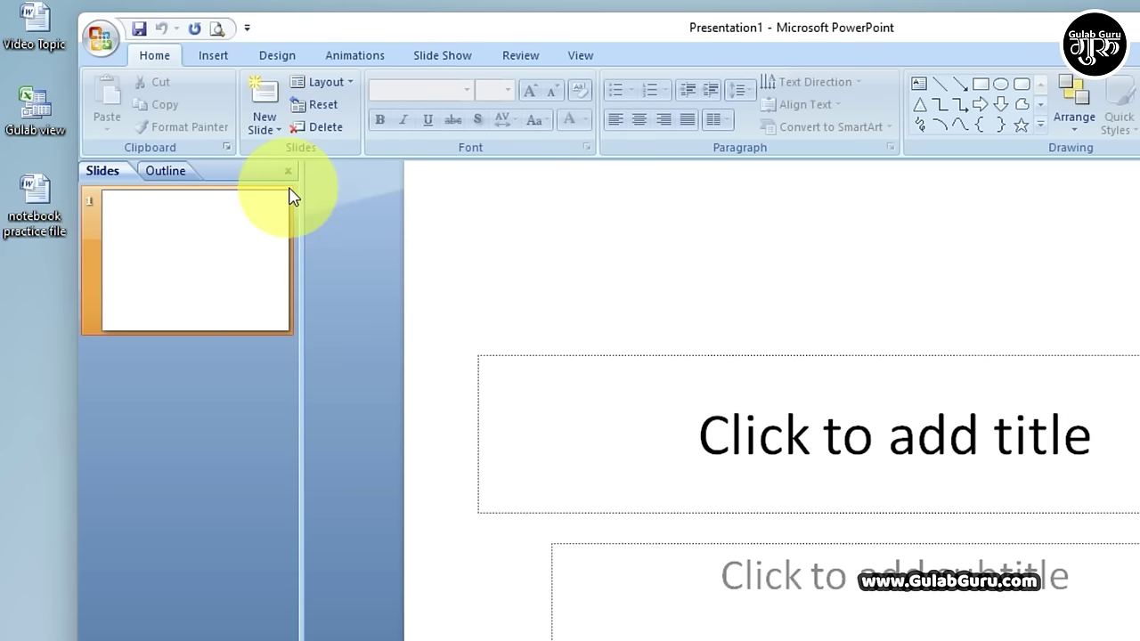
left_click(246, 29)
left_click(297, 144)
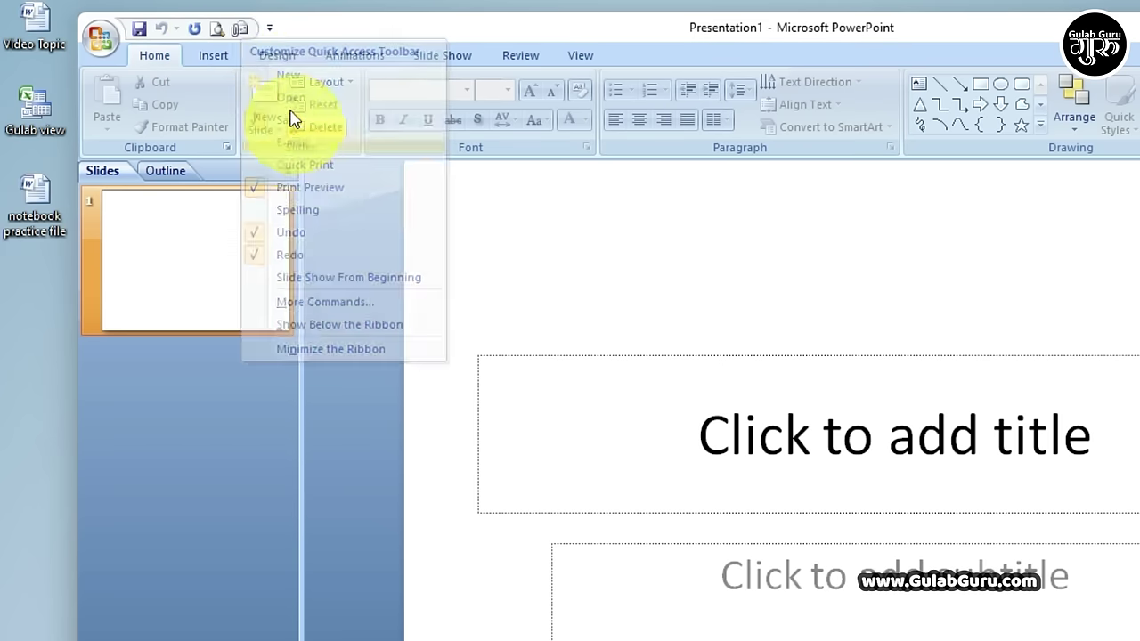
left_click(269, 28)
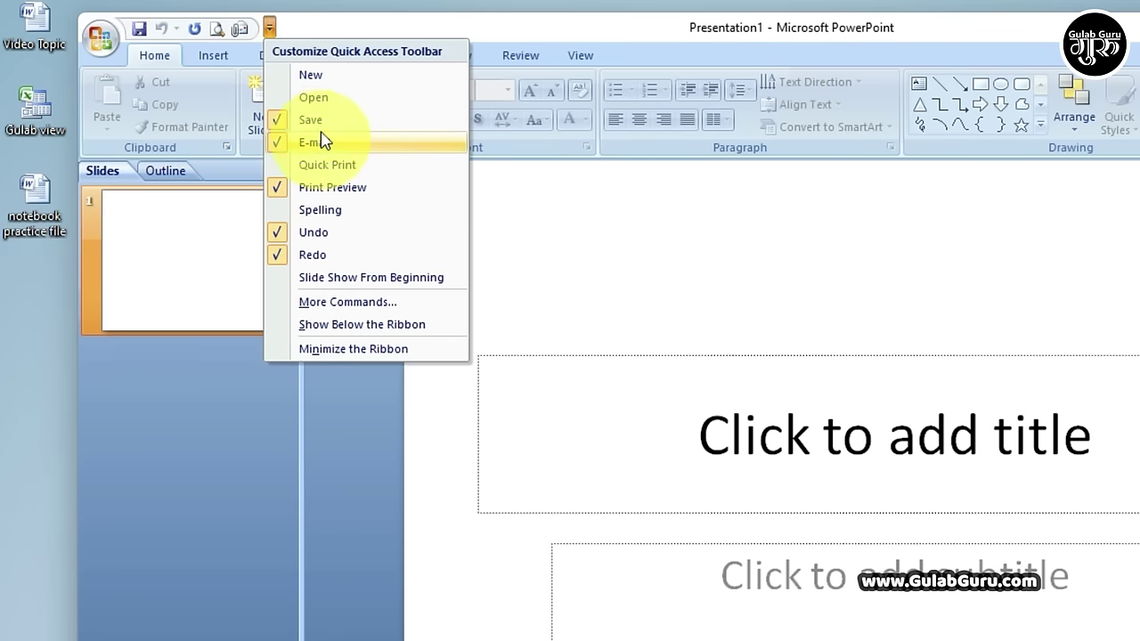
left_click(317, 98)
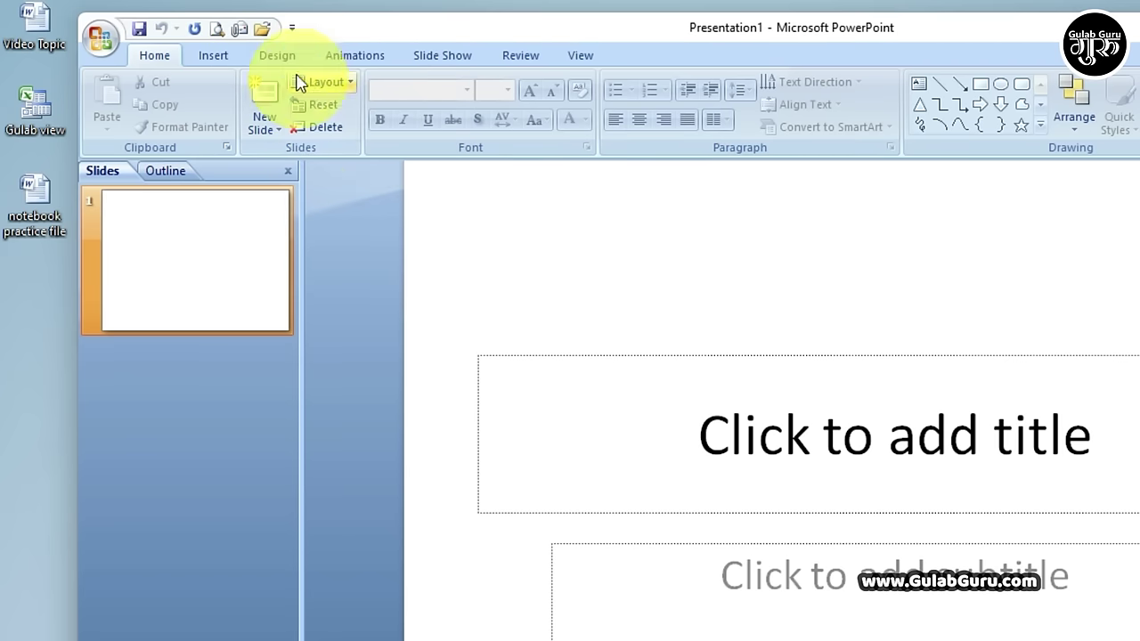
left_click(292, 29)
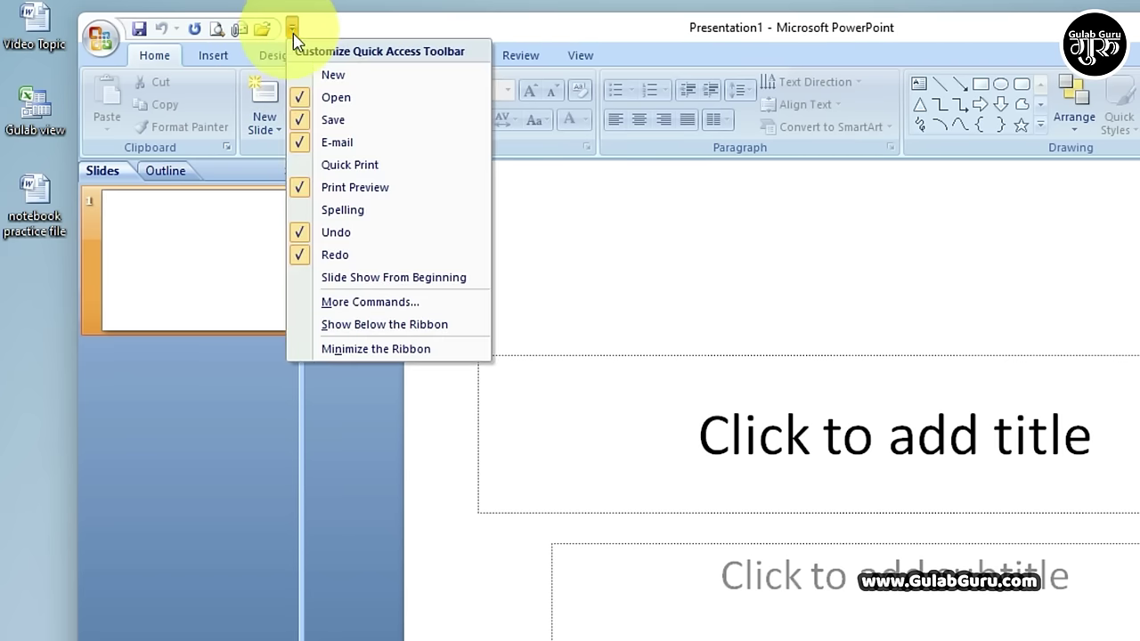
left_click(331, 100)
left_click(269, 29)
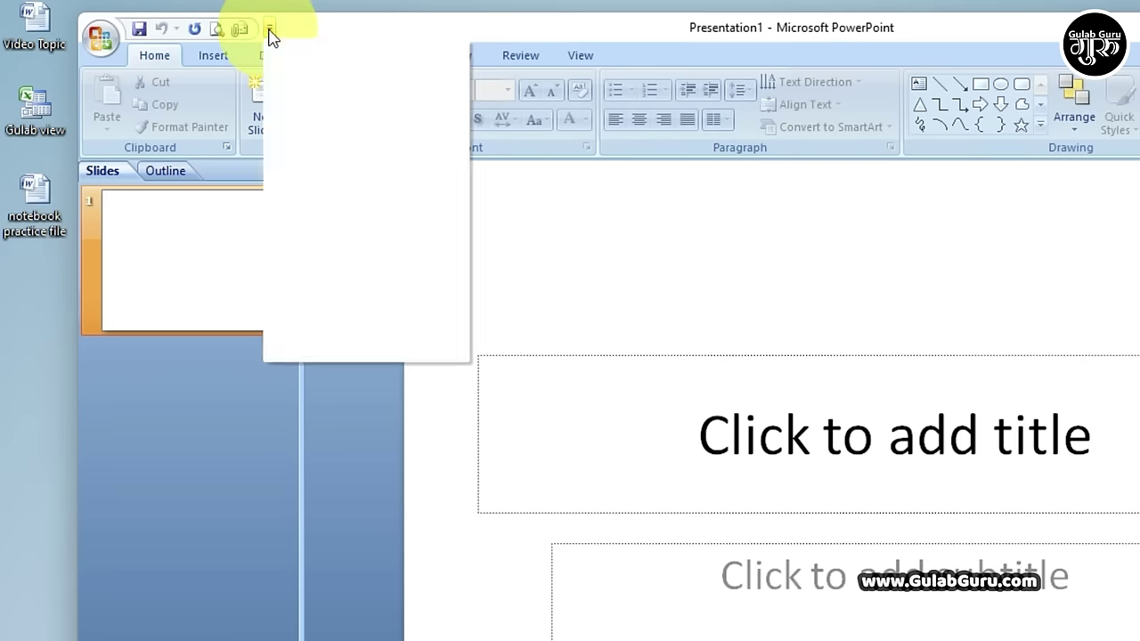
left_click(313, 145)
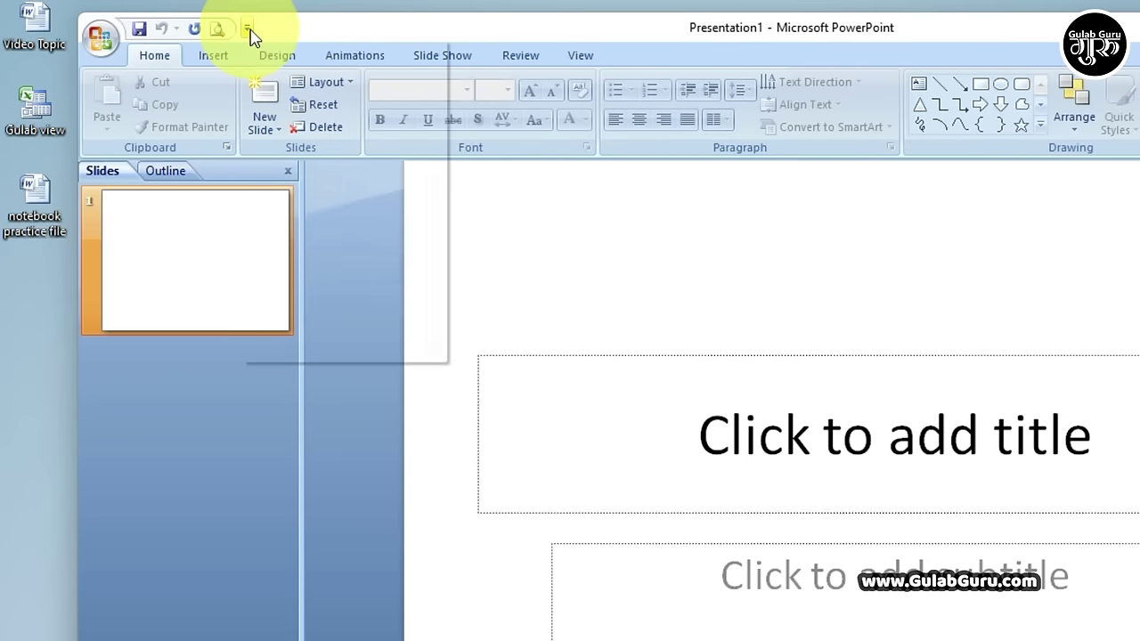
left_click(247, 29)
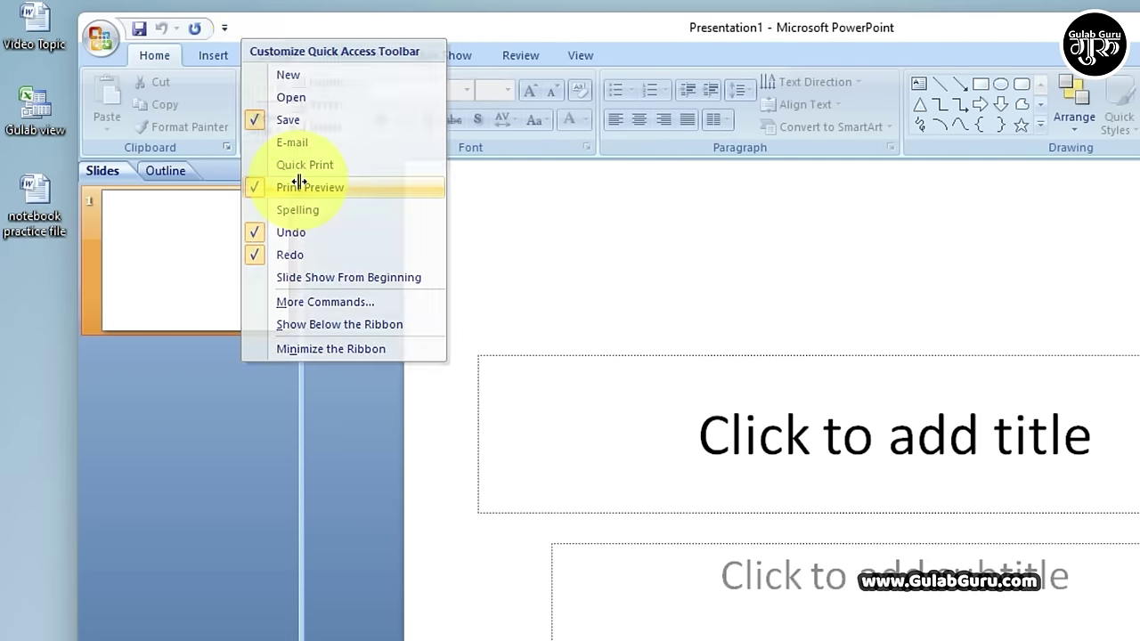
left_click(301, 187)
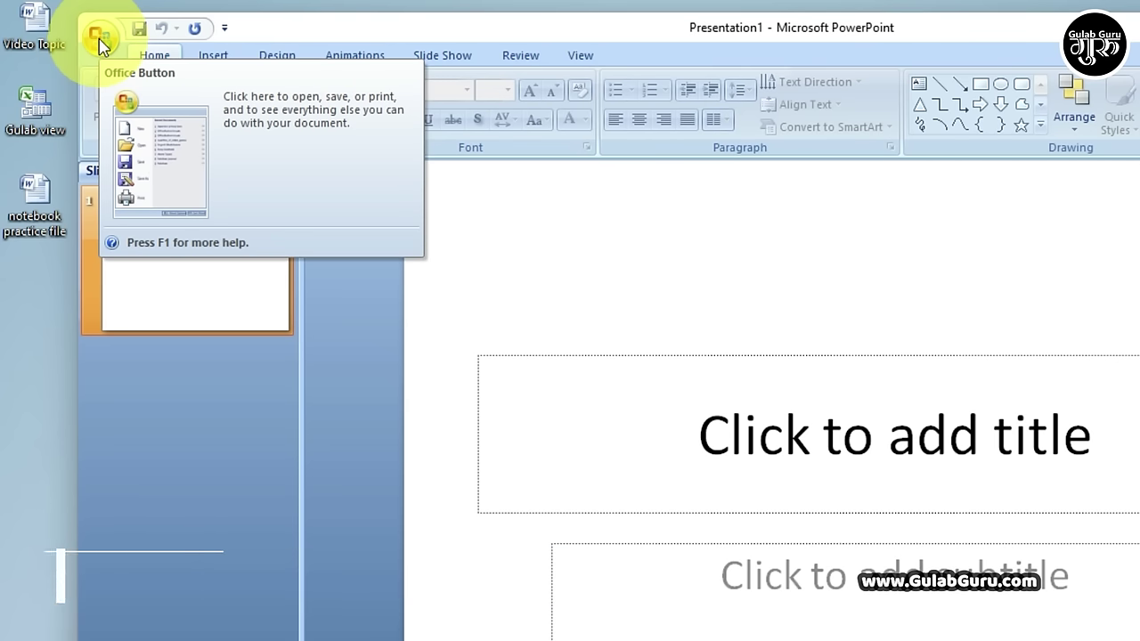
left_click(99, 43)
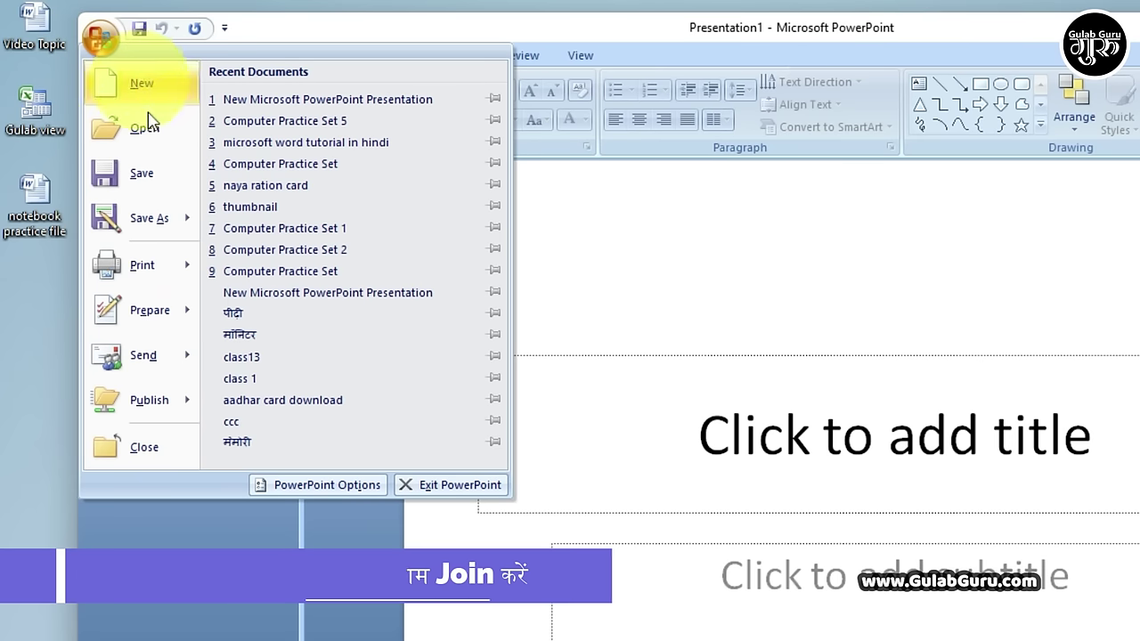
mouse_move(182, 403)
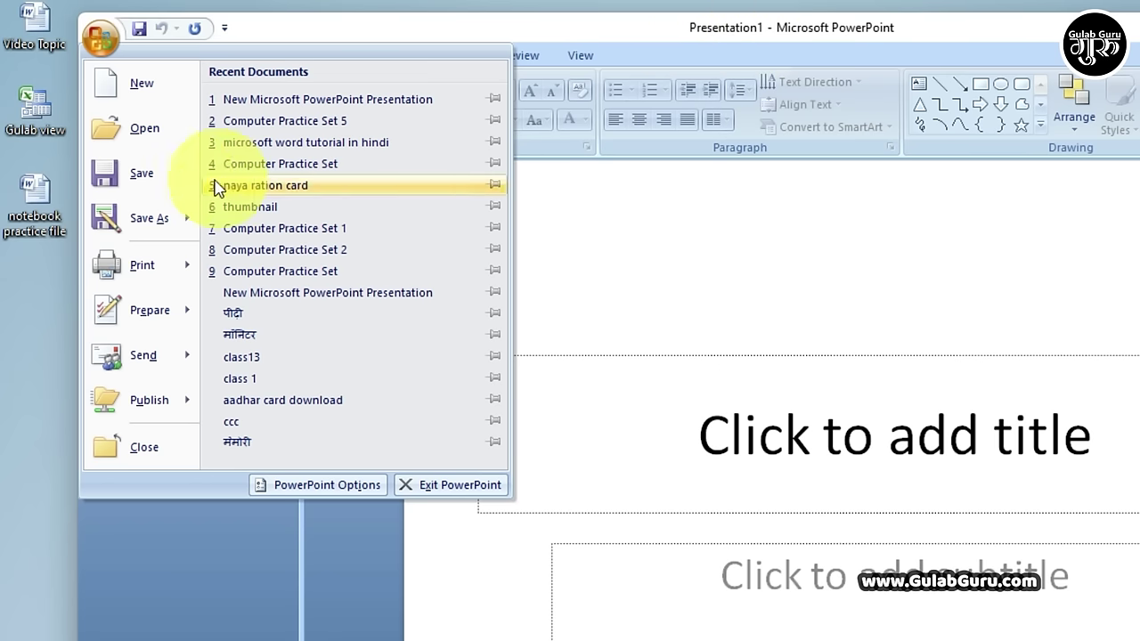
Save the blank presentation on the Desktop with the file name 'gulab guru1'.
left_click(145, 173)
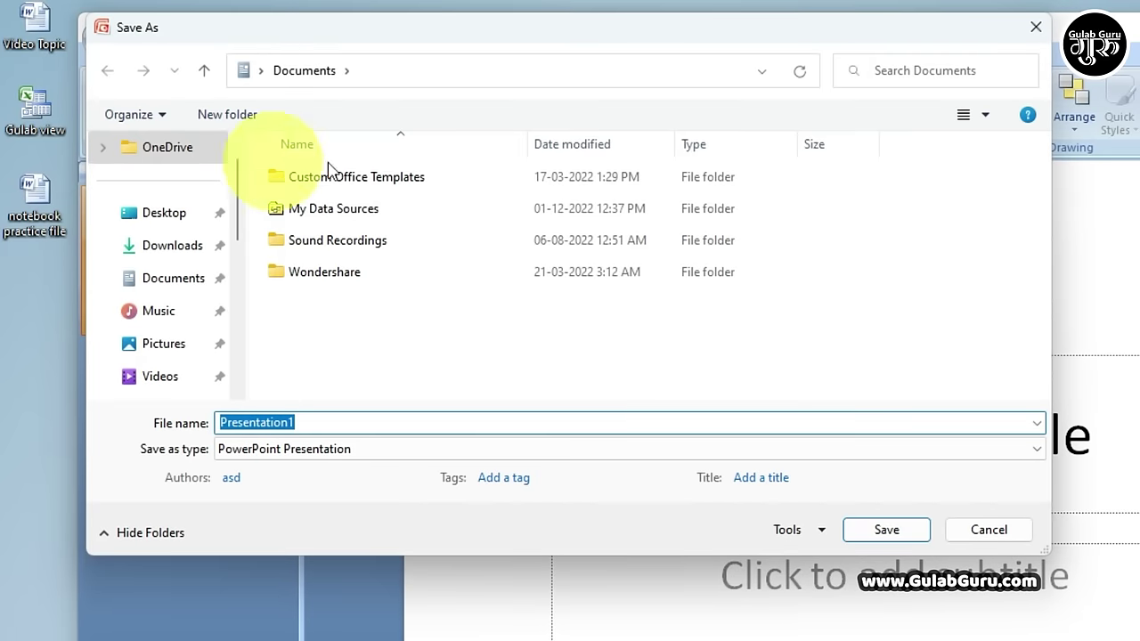
left_click(163, 216)
double_click(300, 419)
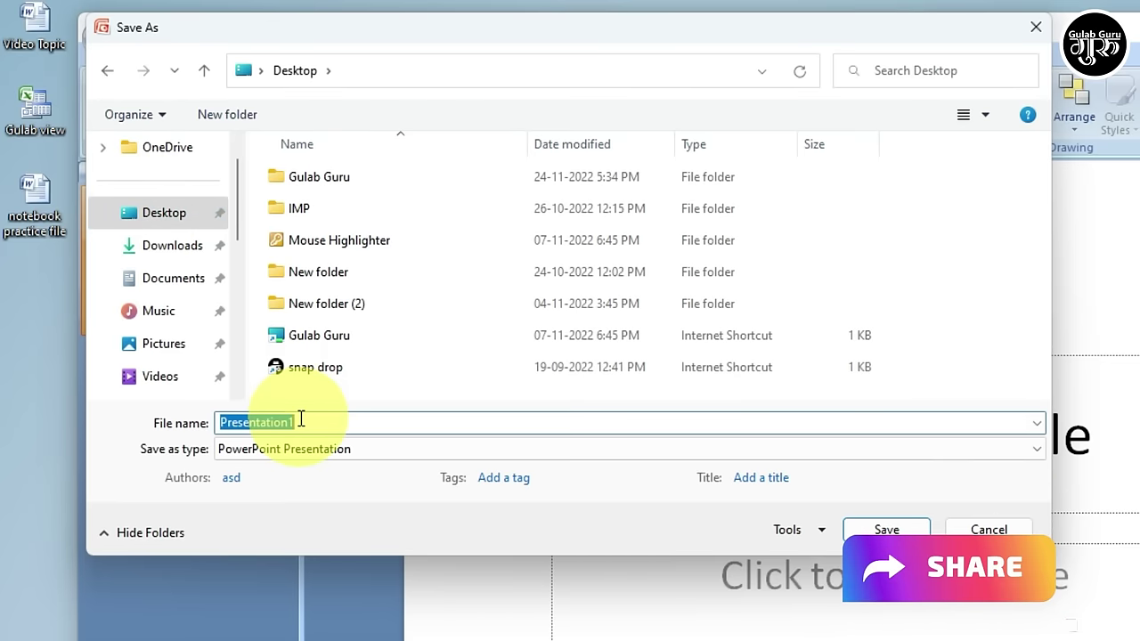
type("gu")
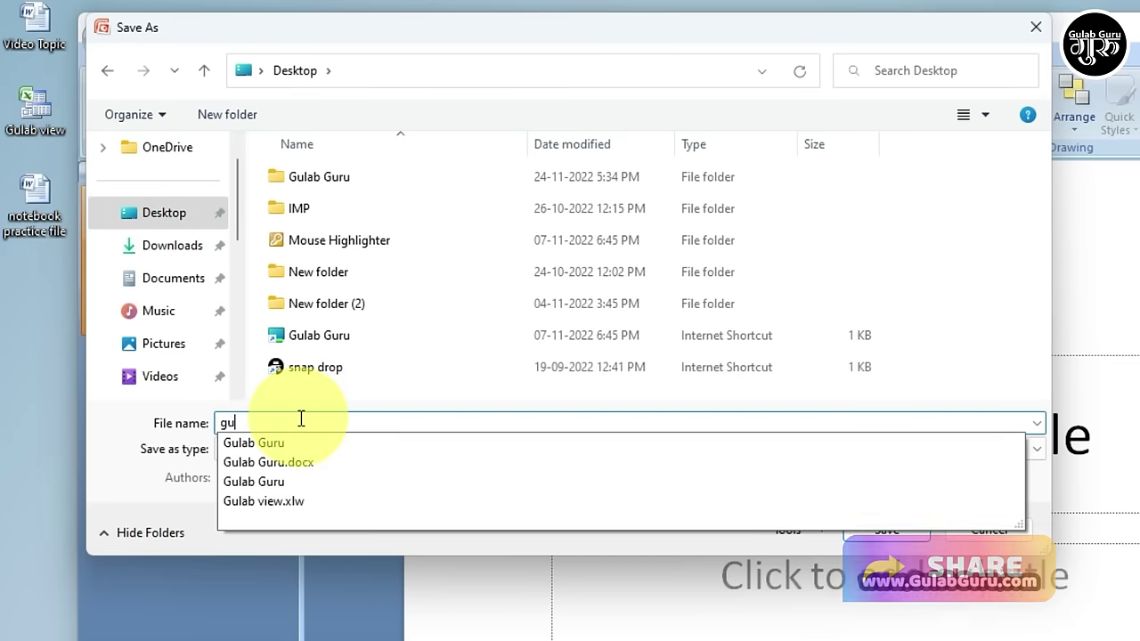
type("lab guru")
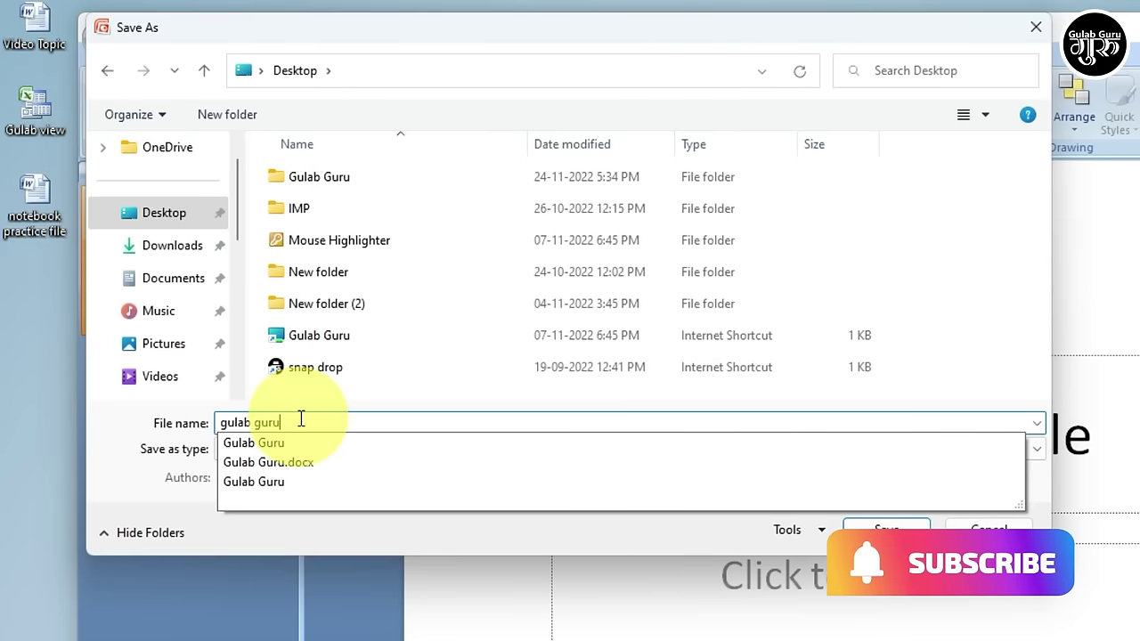
type("1")
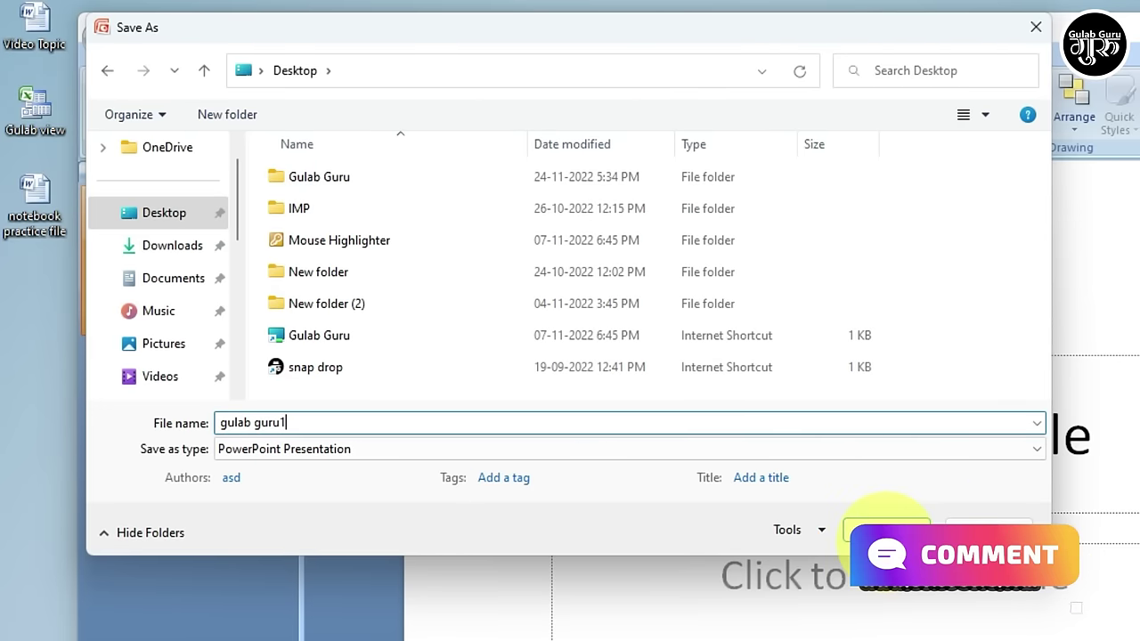
left_click(886, 530)
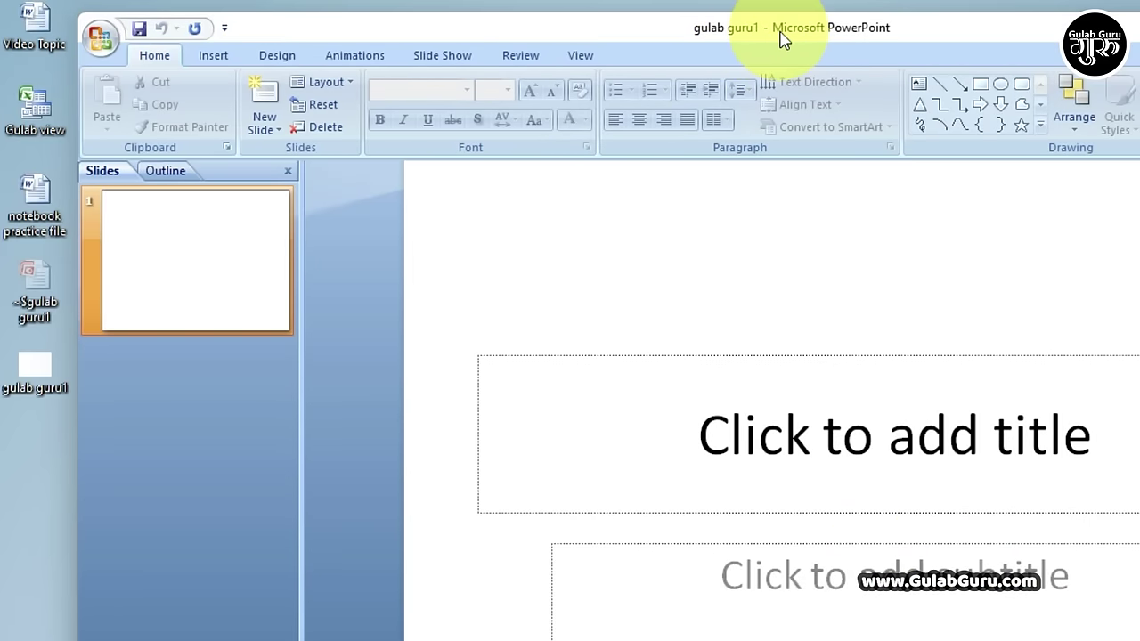
Open the Save As dialog from the Office menu and move it down-right.
left_click(98, 35)
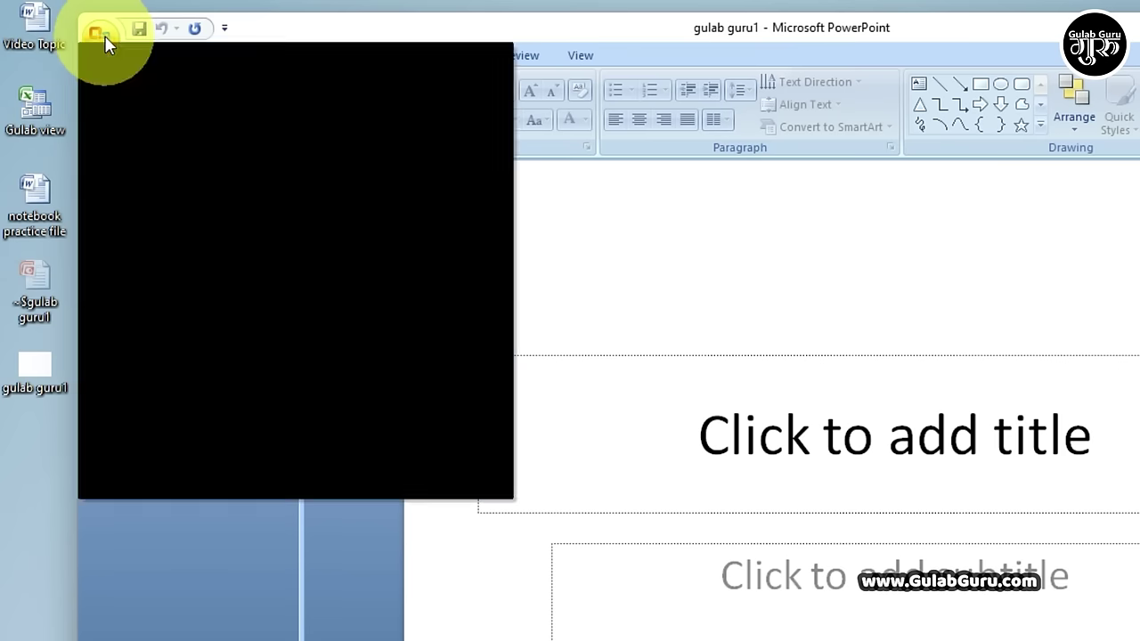
mouse_move(145, 230)
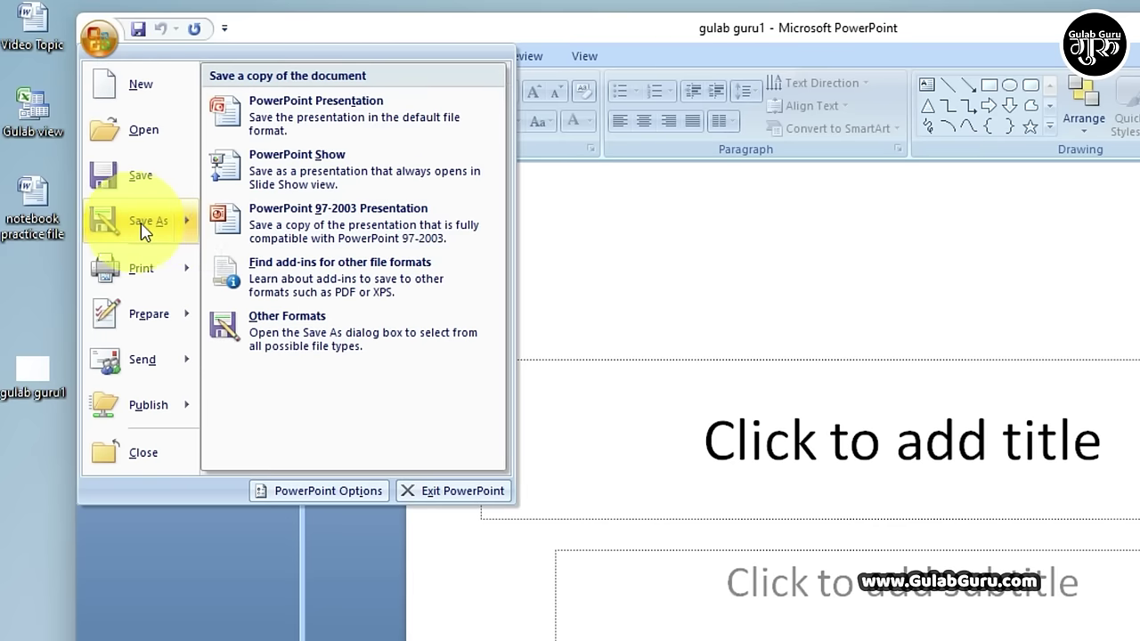
left_click(147, 224)
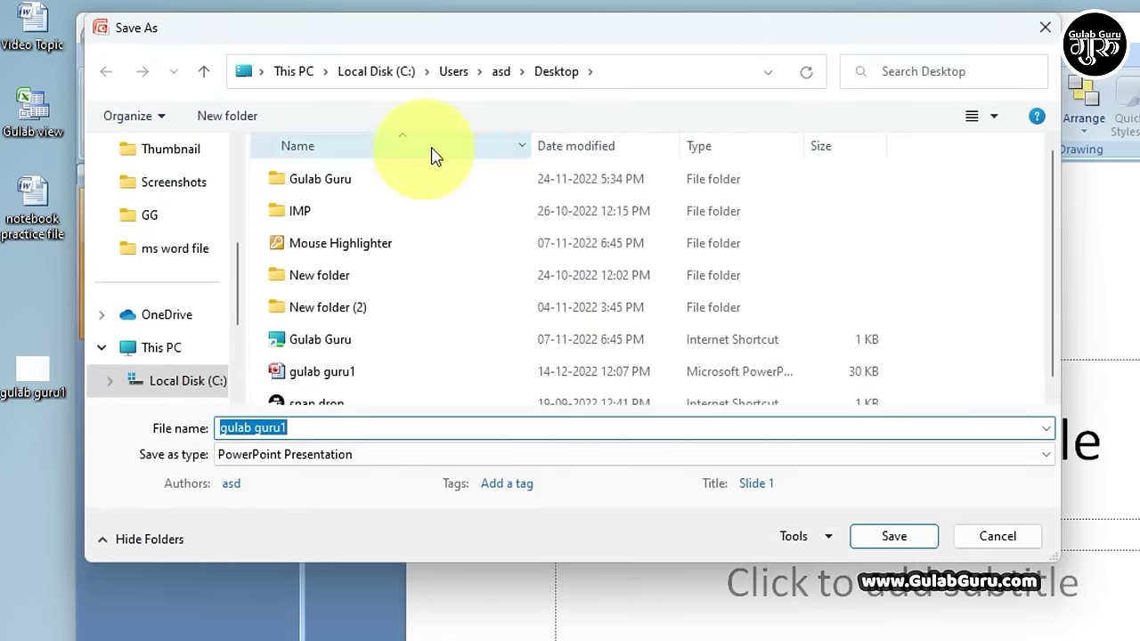
left_click_drag(446, 28, 566, 60)
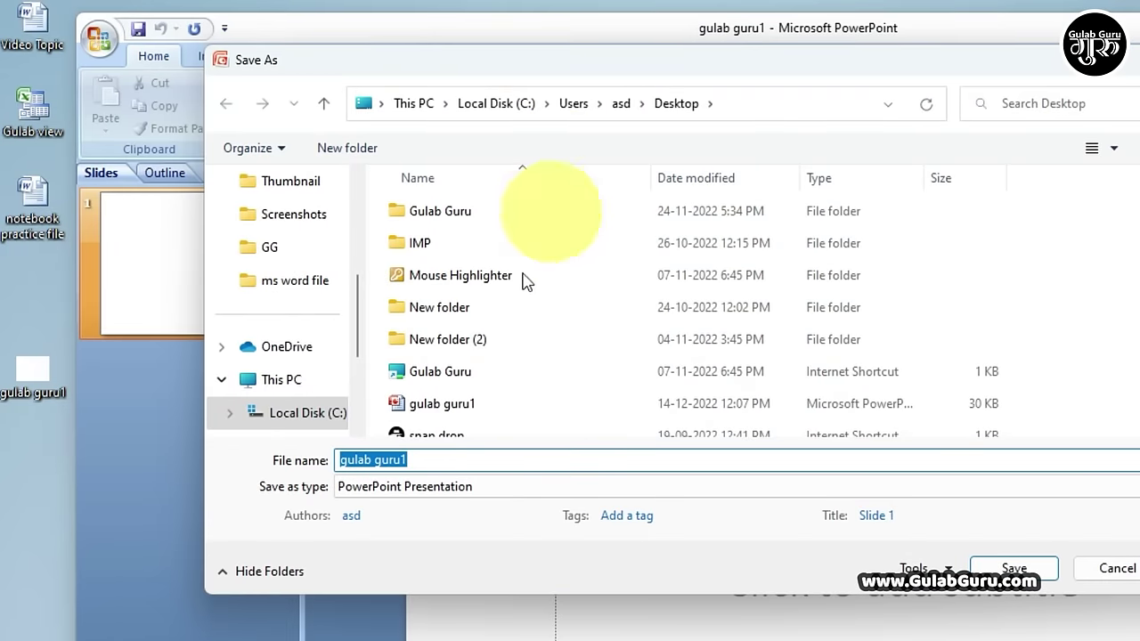
Choose the Desktop as the location and delete the trailing 1 from the file name.
scroll(294, 223, "up", 1)
scroll(301, 234, "up", 2)
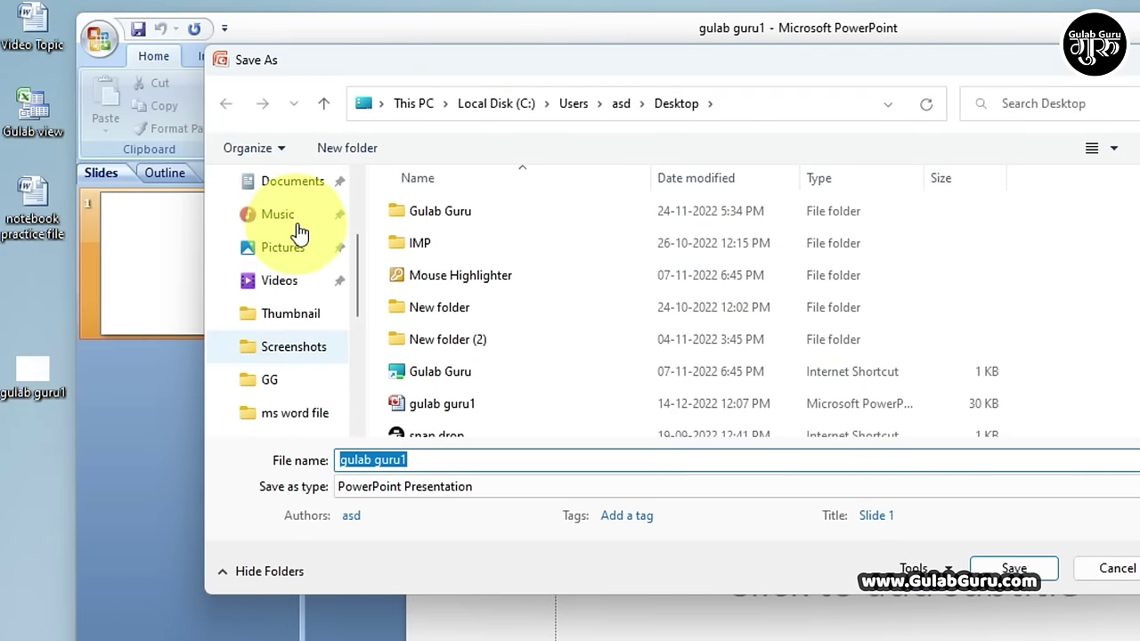
scroll(303, 191, "up", 1)
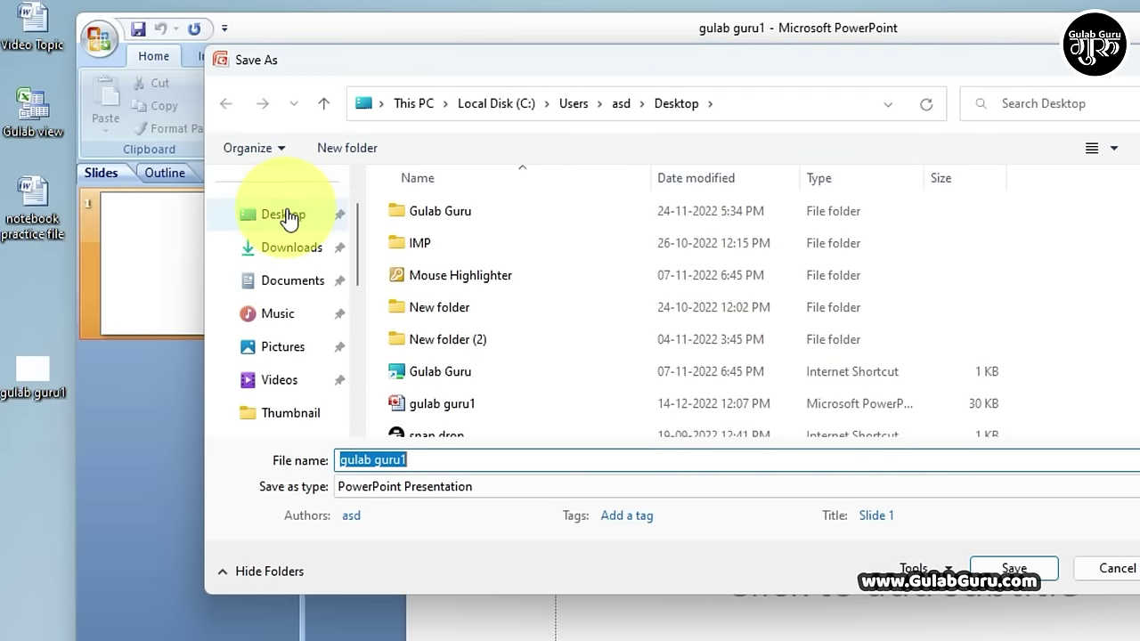
left_click(285, 215)
left_click(417, 459)
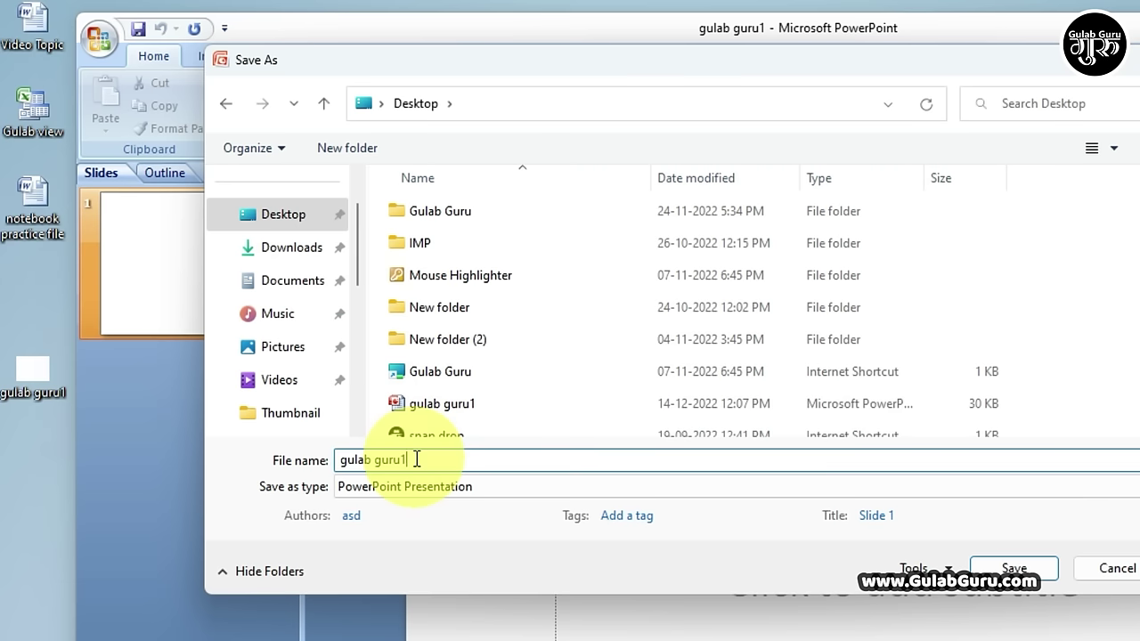
key("BackSpace")
Complete the file name as 'gulab guru2' and save the copy to the Desktop.
type("2")
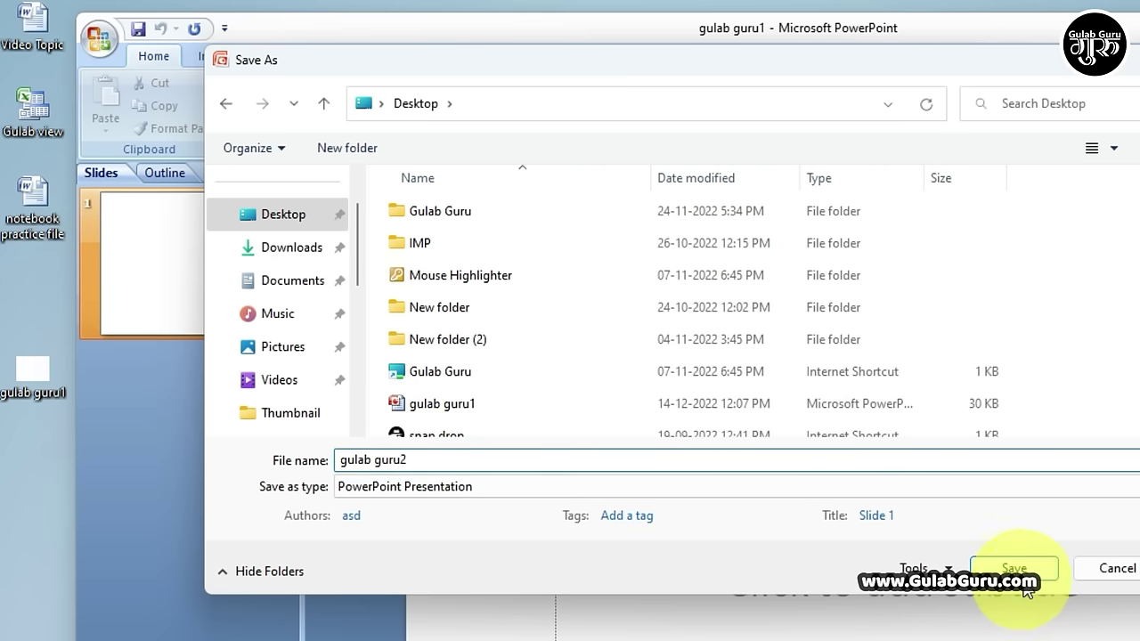
left_click(1016, 568)
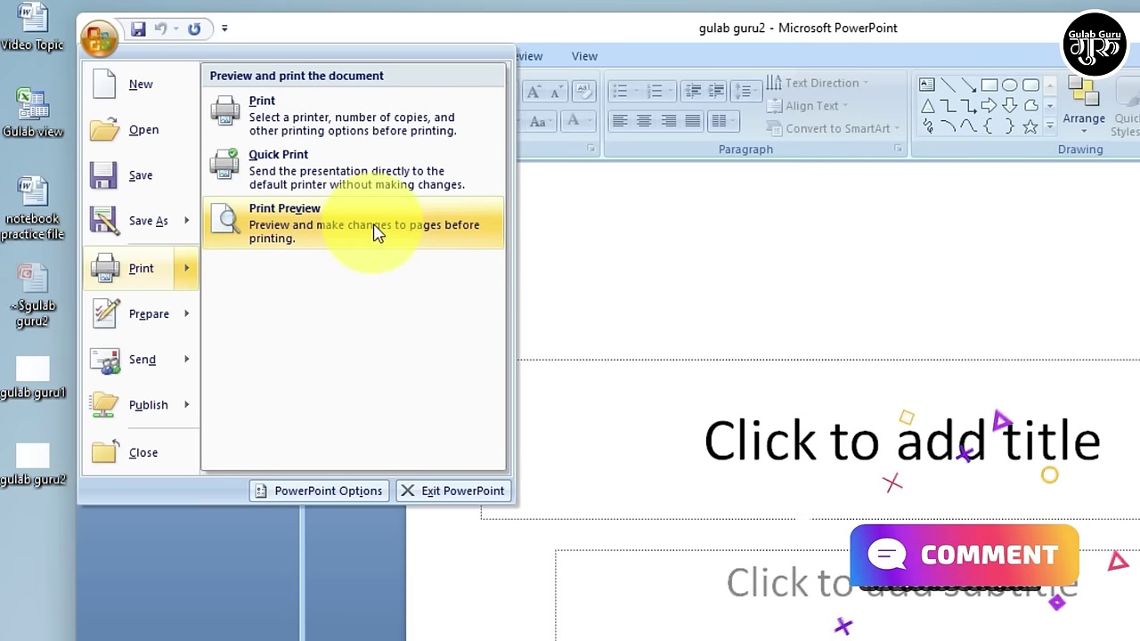
Open Print Preview of the blank slide from the Print submenu.
left_click(339, 223)
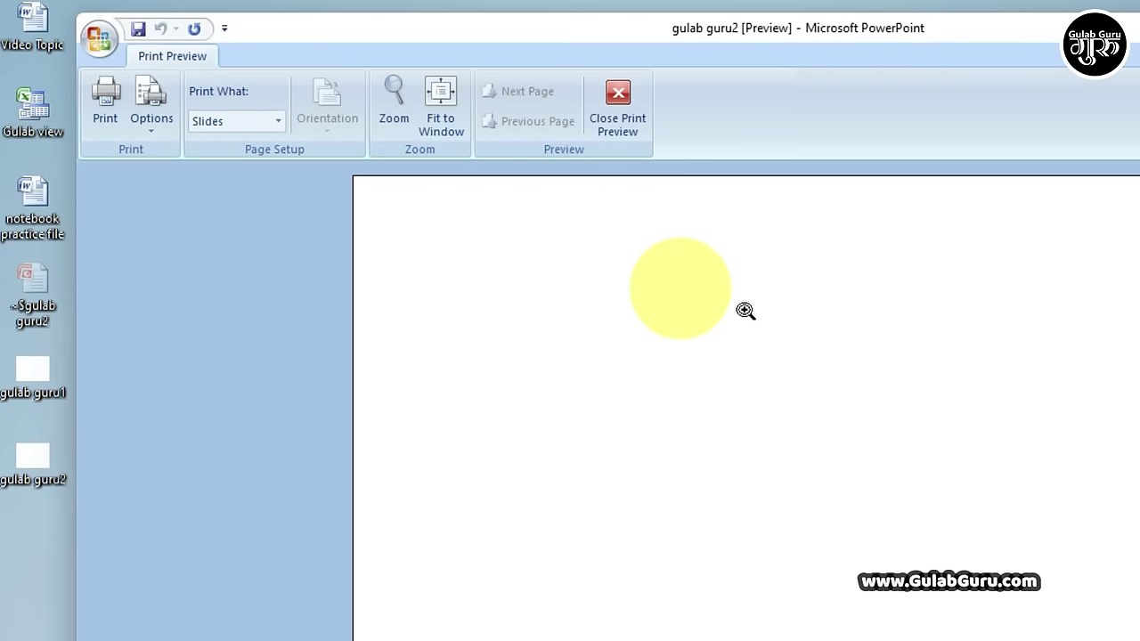
Close Print Preview and browse the Office menu's Print, Prepare and Send options.
left_click(617, 100)
left_click(97, 43)
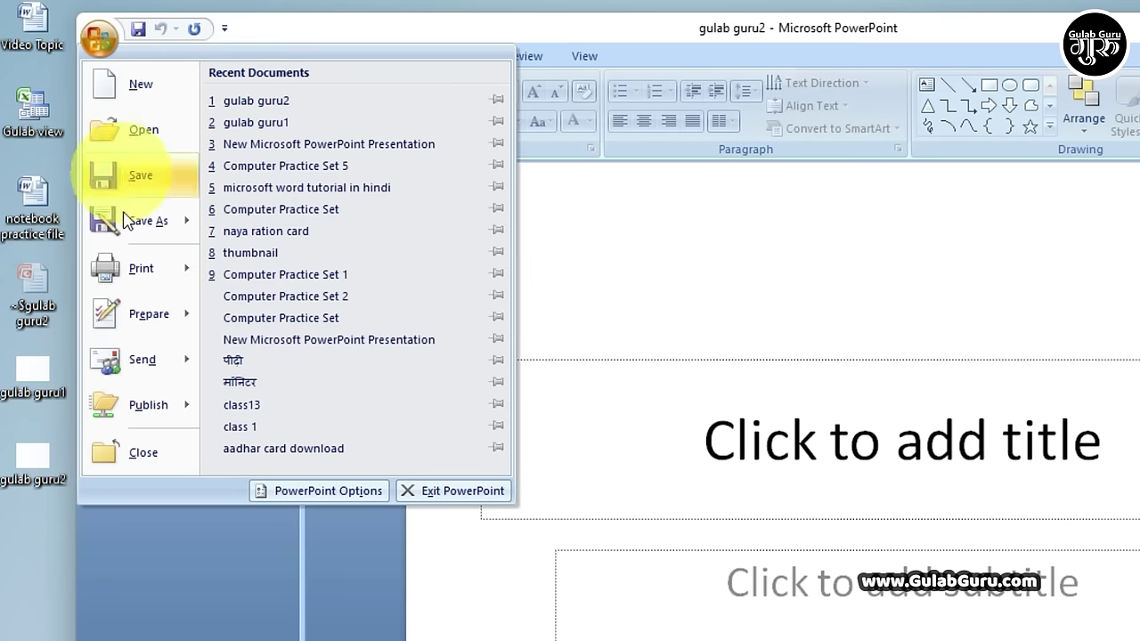
mouse_move(134, 277)
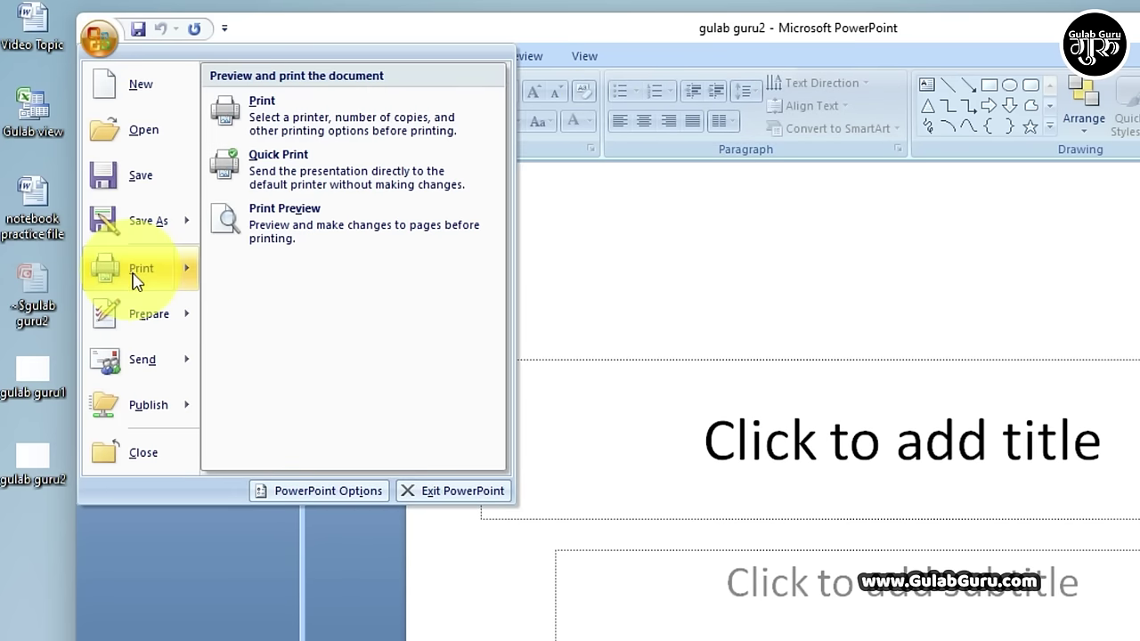
mouse_move(158, 320)
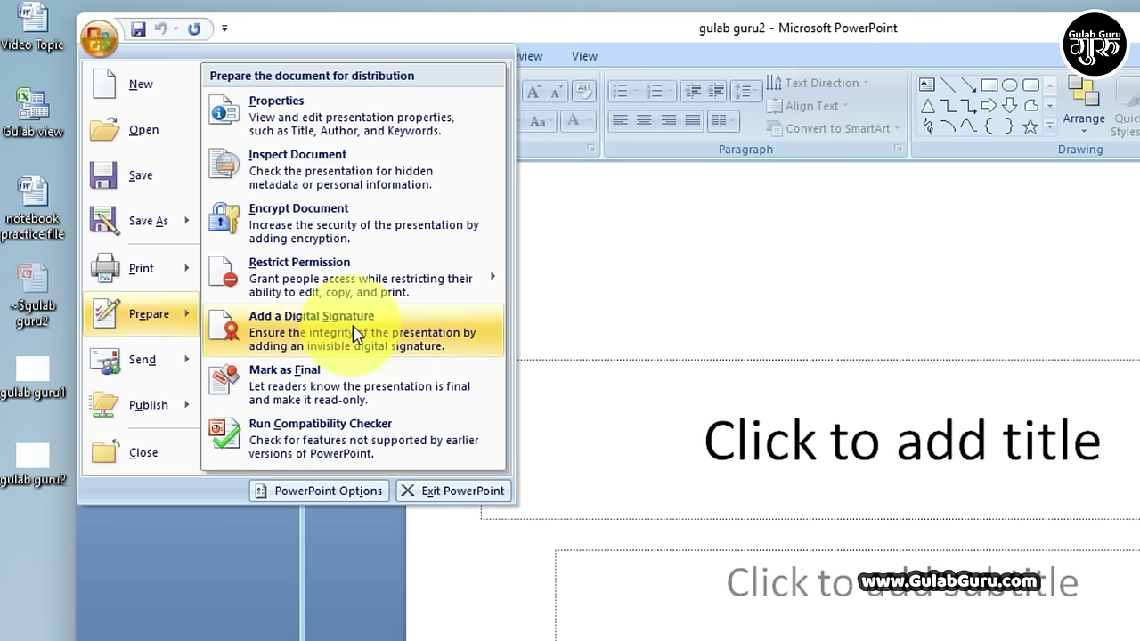
mouse_move(353, 274)
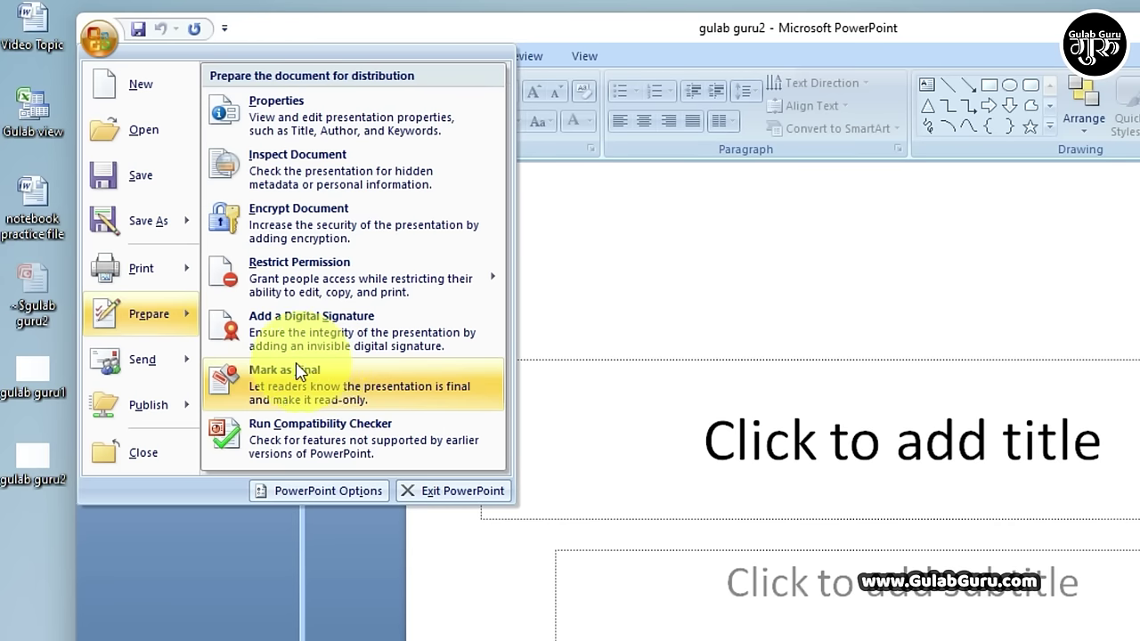
mouse_move(191, 364)
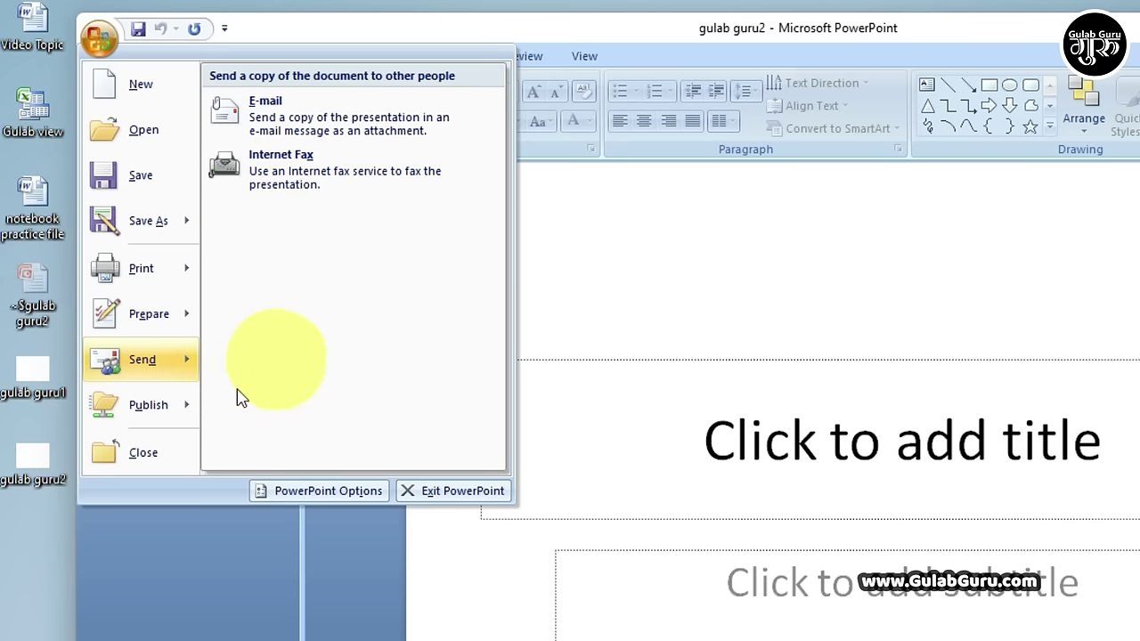
View the Publish options, then dismiss the Office menu.
mouse_move(157, 419)
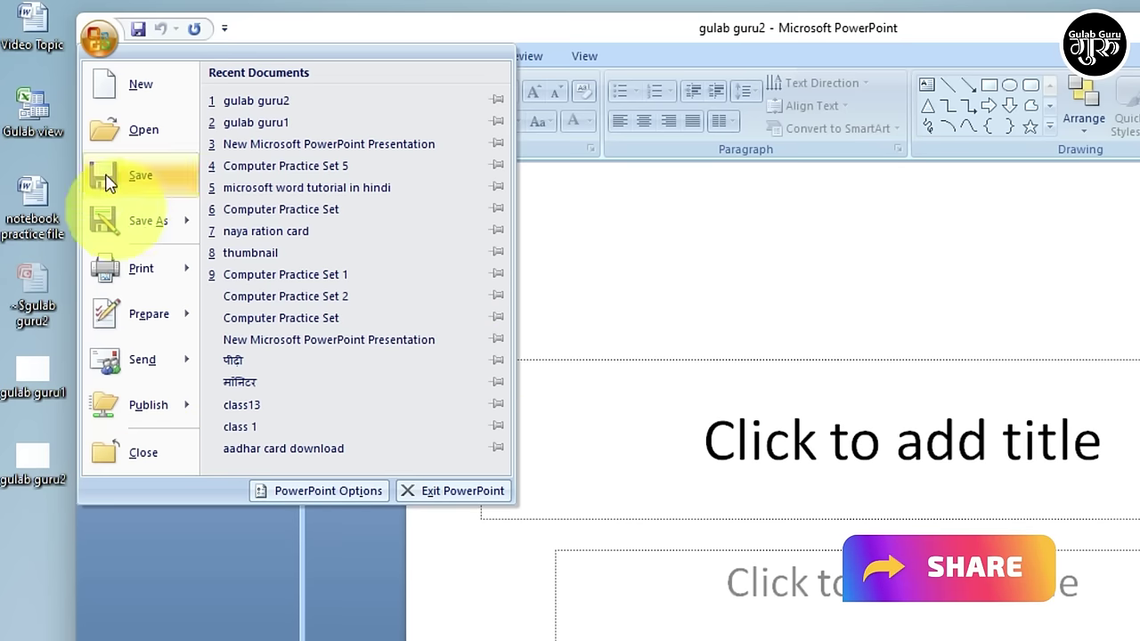
left_click(96, 36)
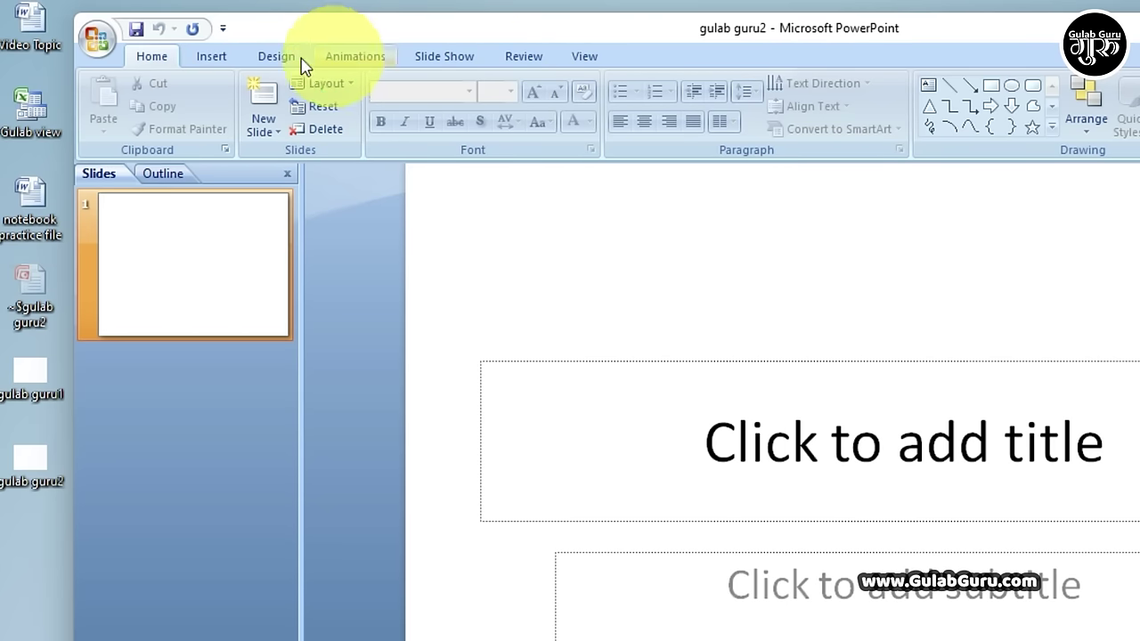
left_click(210, 61)
left_click(285, 64)
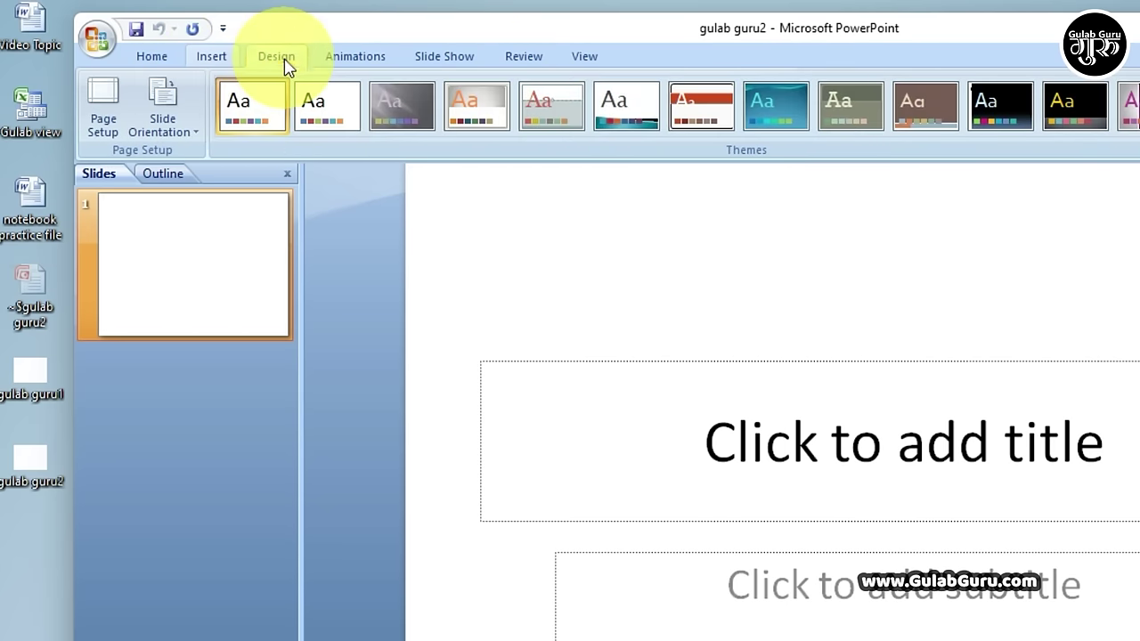
left_click(361, 60)
left_click(469, 63)
left_click(534, 61)
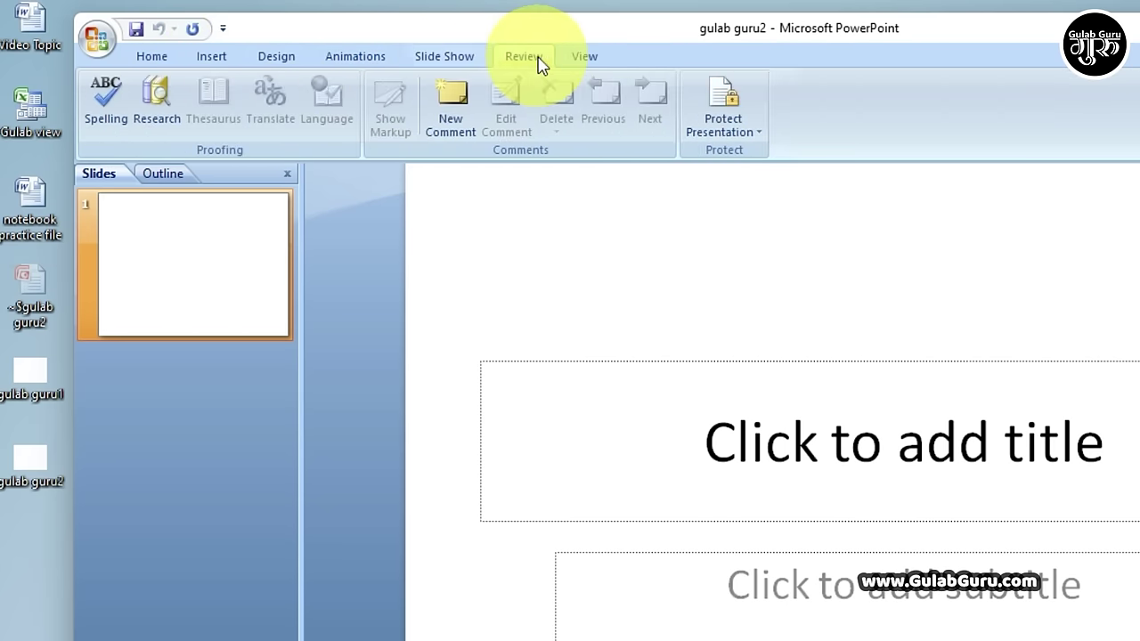
left_click(588, 60)
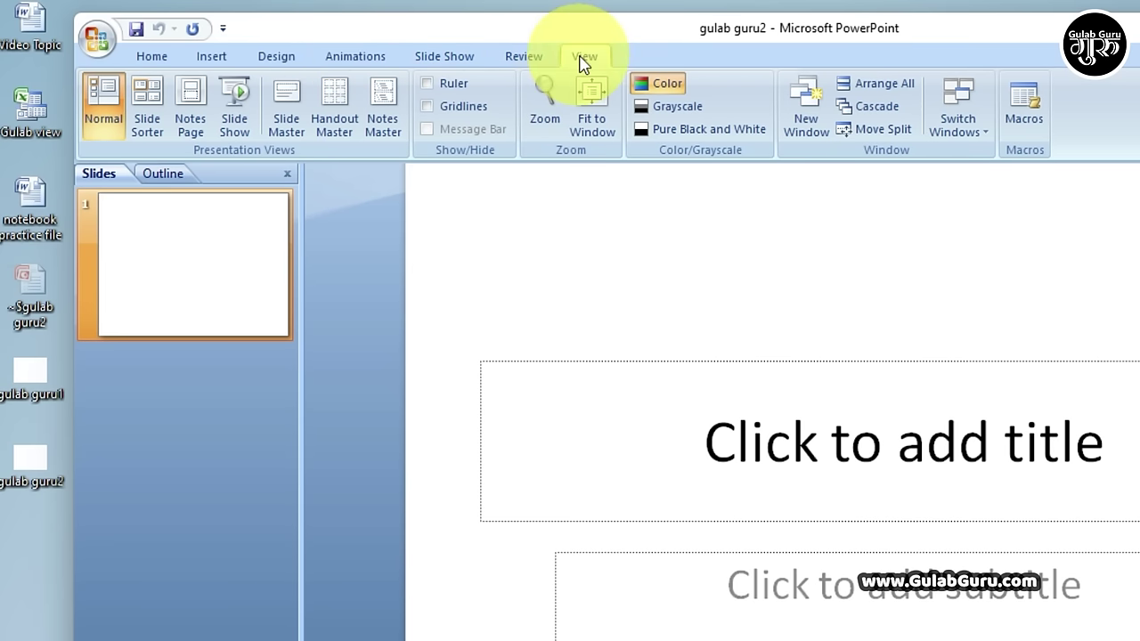
left_click(153, 62)
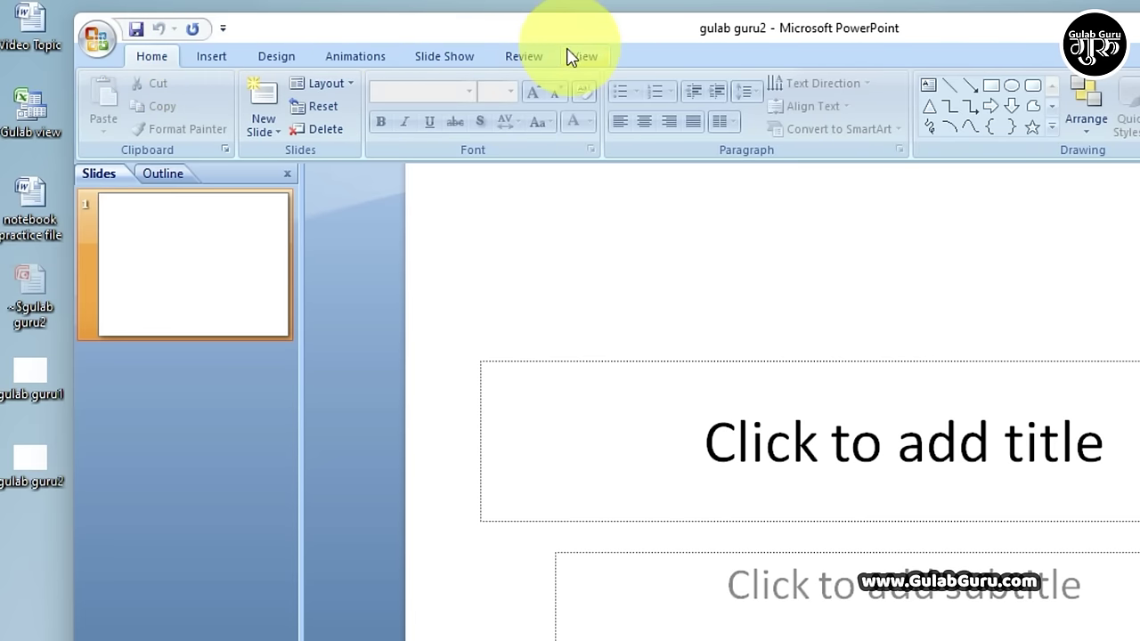
left_click(217, 56)
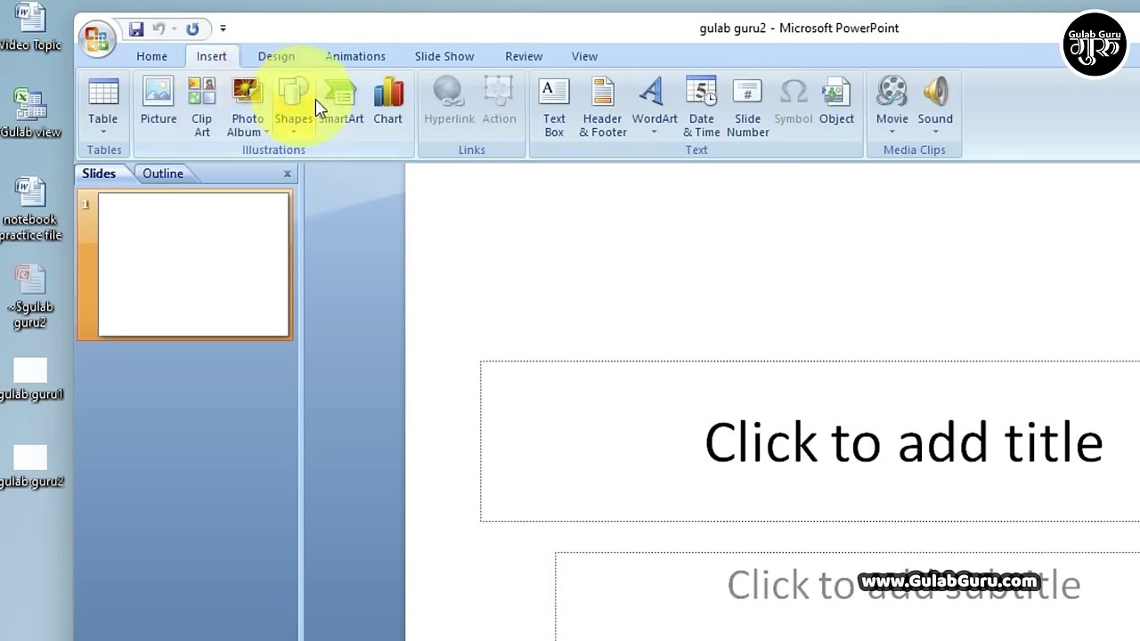
left_click(279, 59)
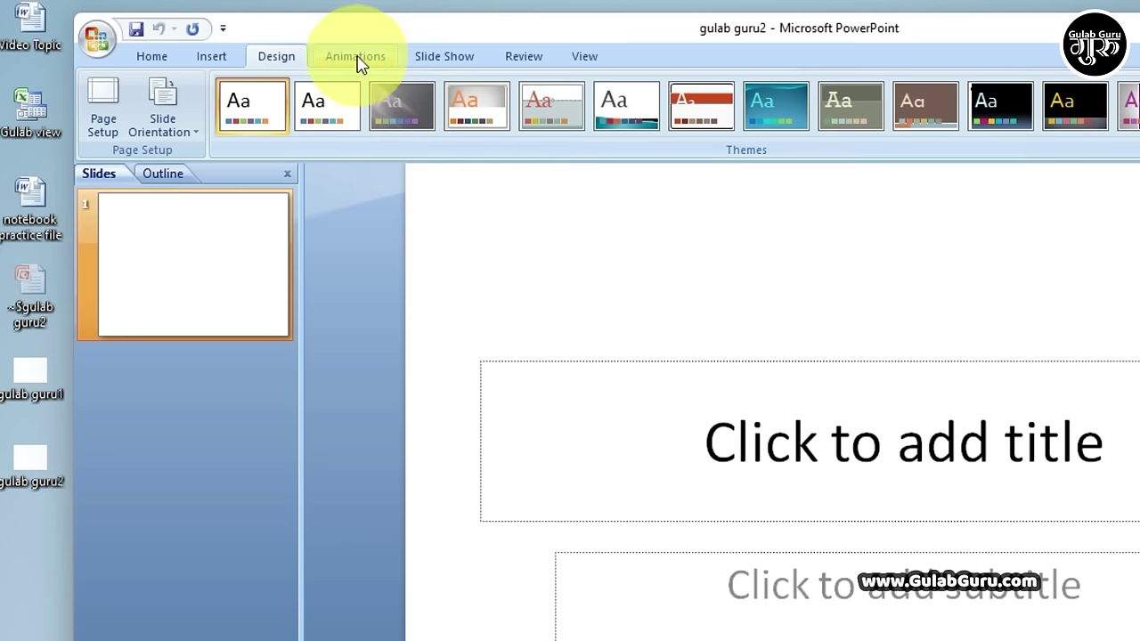
left_click(356, 59)
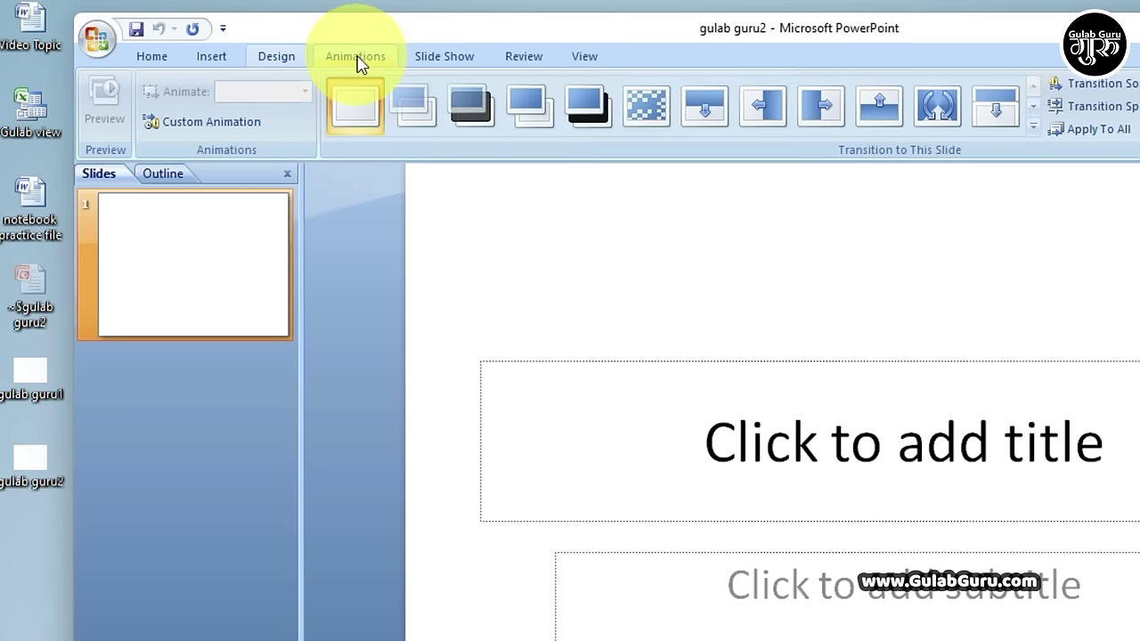
left_click(159, 58)
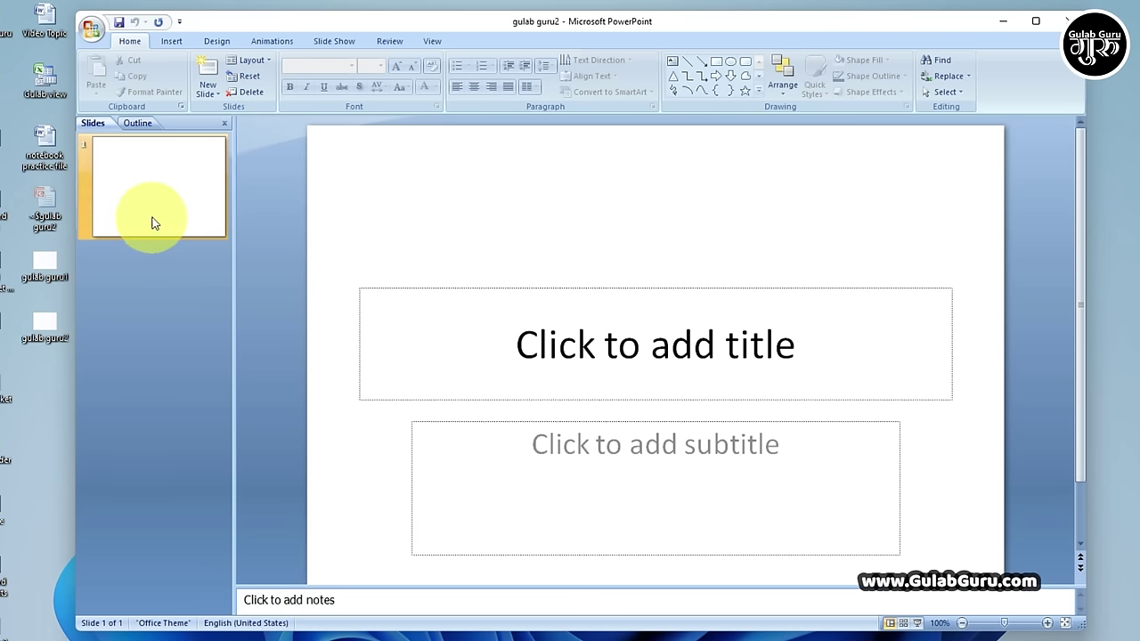
Select slide 1 and add a slide with the Title Slide layout from the New Slide gallery.
left_click(153, 535)
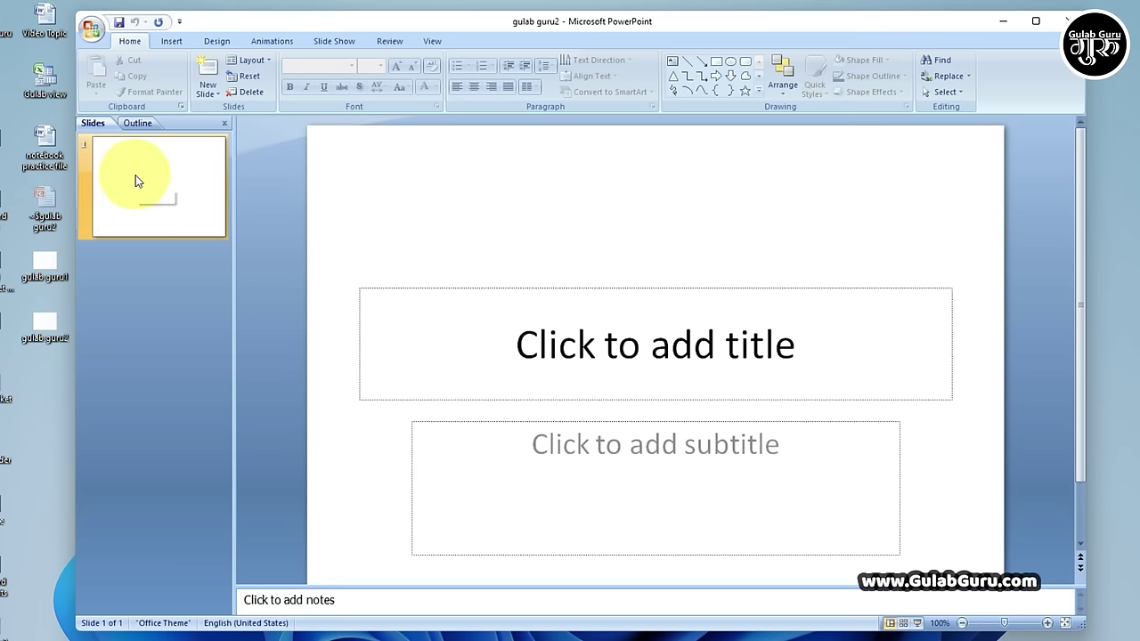
left_click(149, 413)
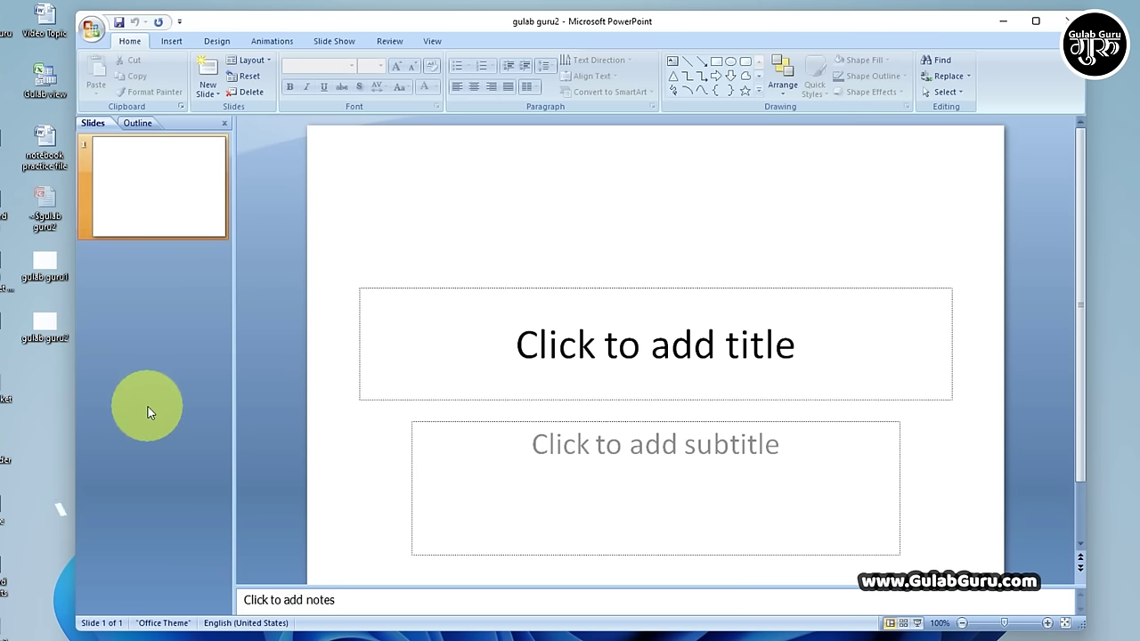
left_click(186, 401)
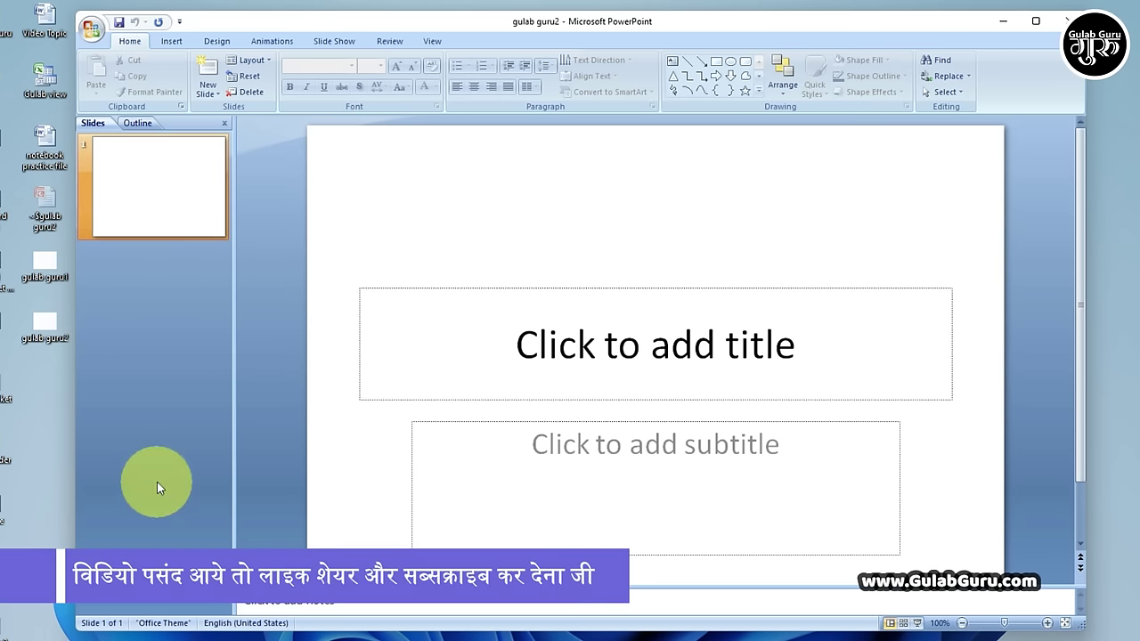
left_click(206, 89)
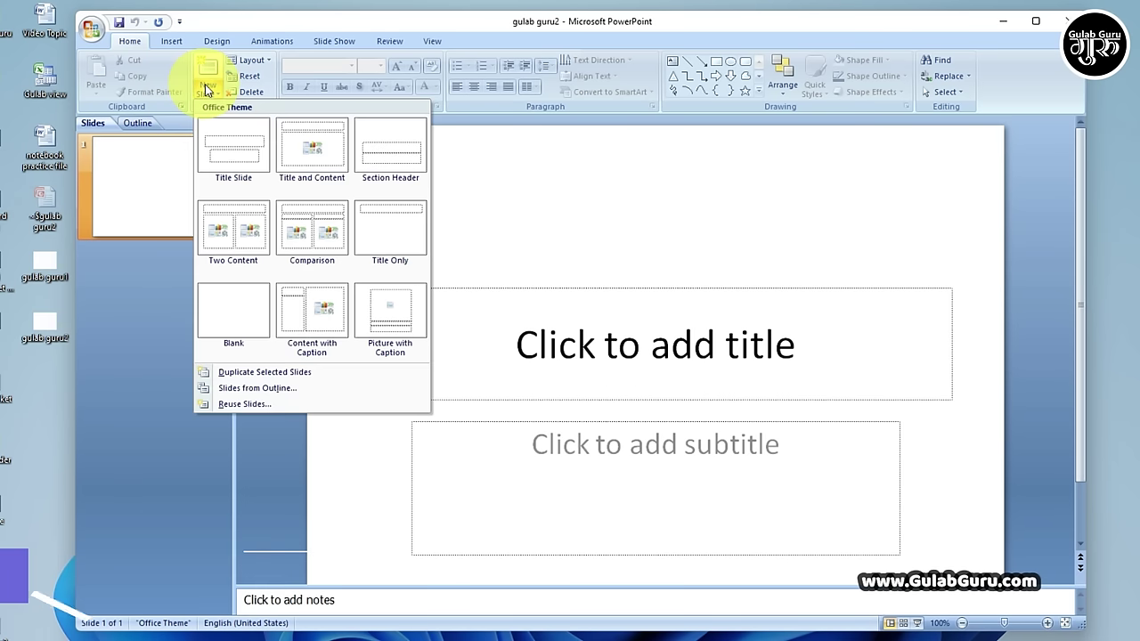
left_click(219, 148)
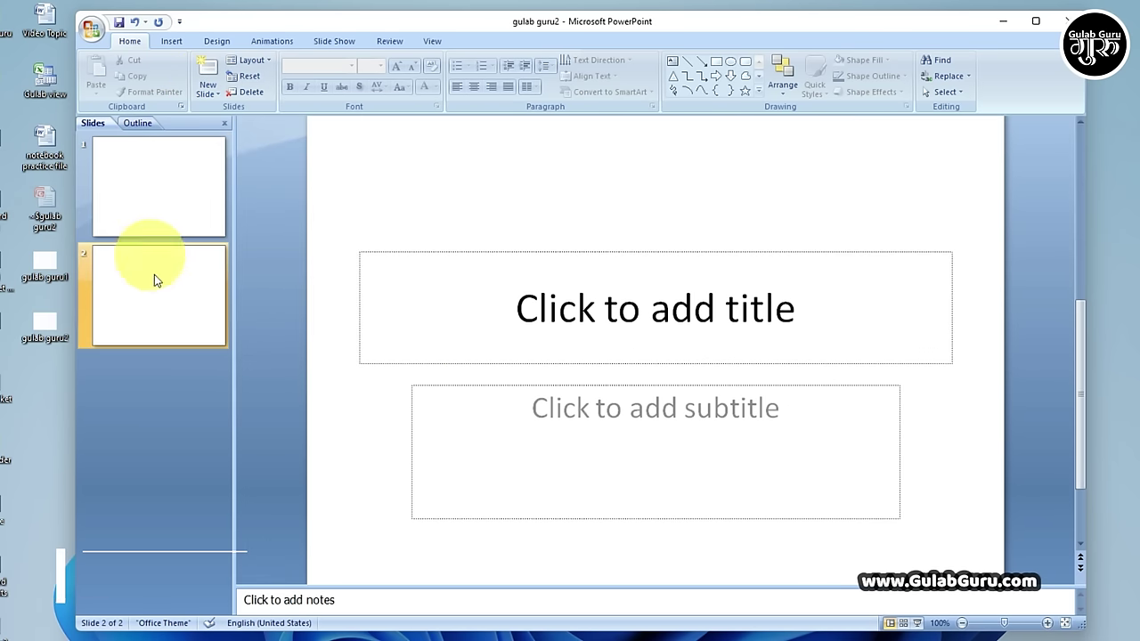
left_click(170, 450)
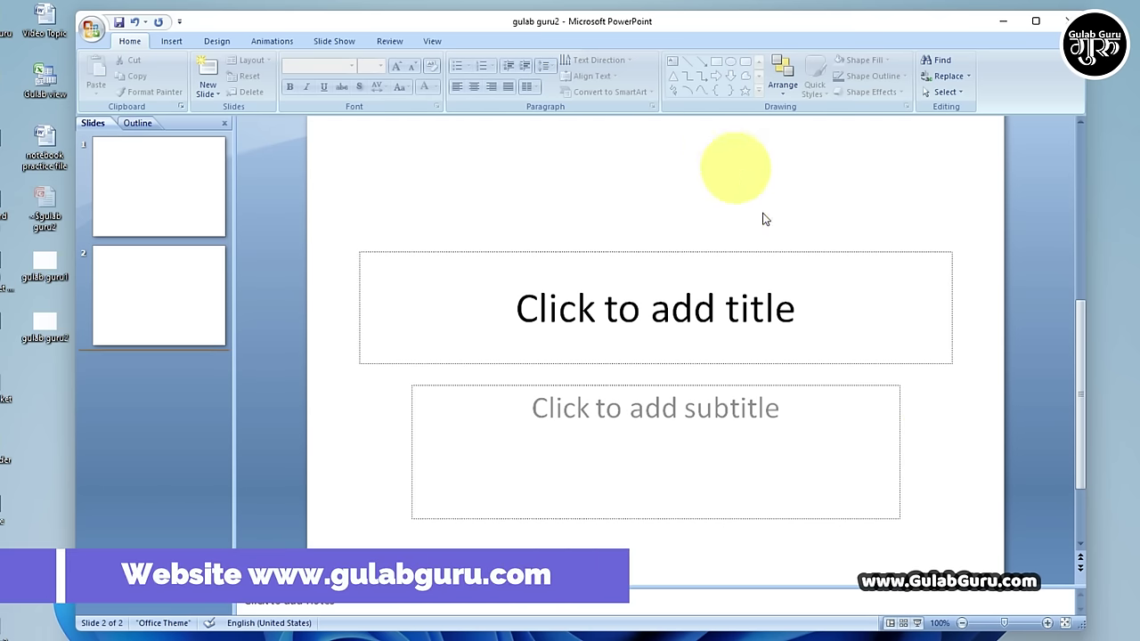
left_click(678, 308)
left_click(686, 400)
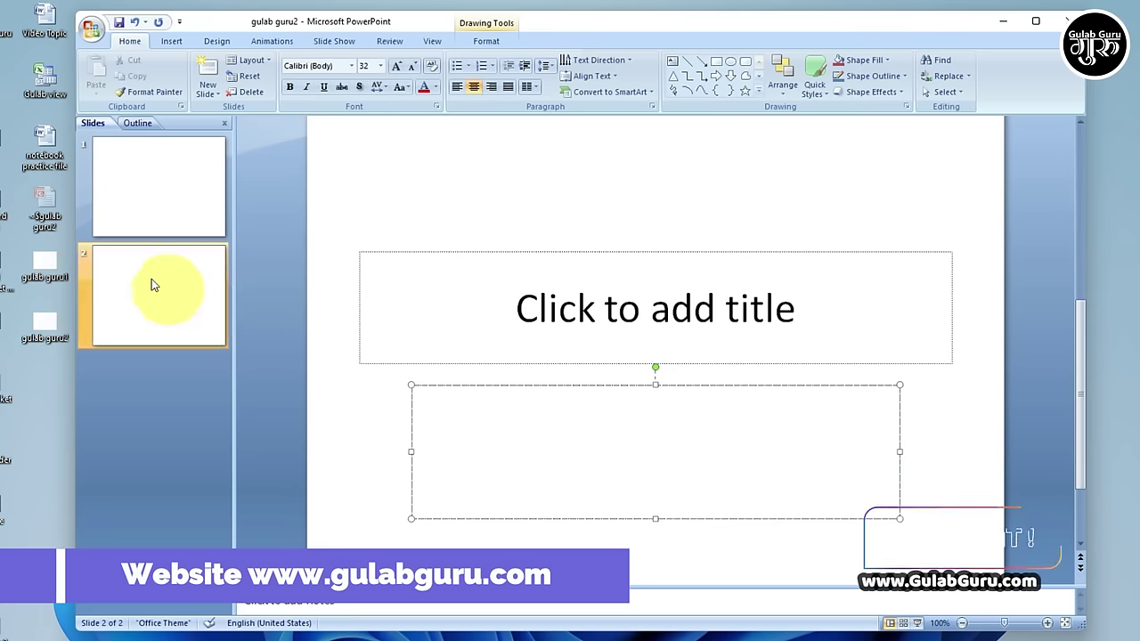
left_click(147, 202)
left_click(628, 305)
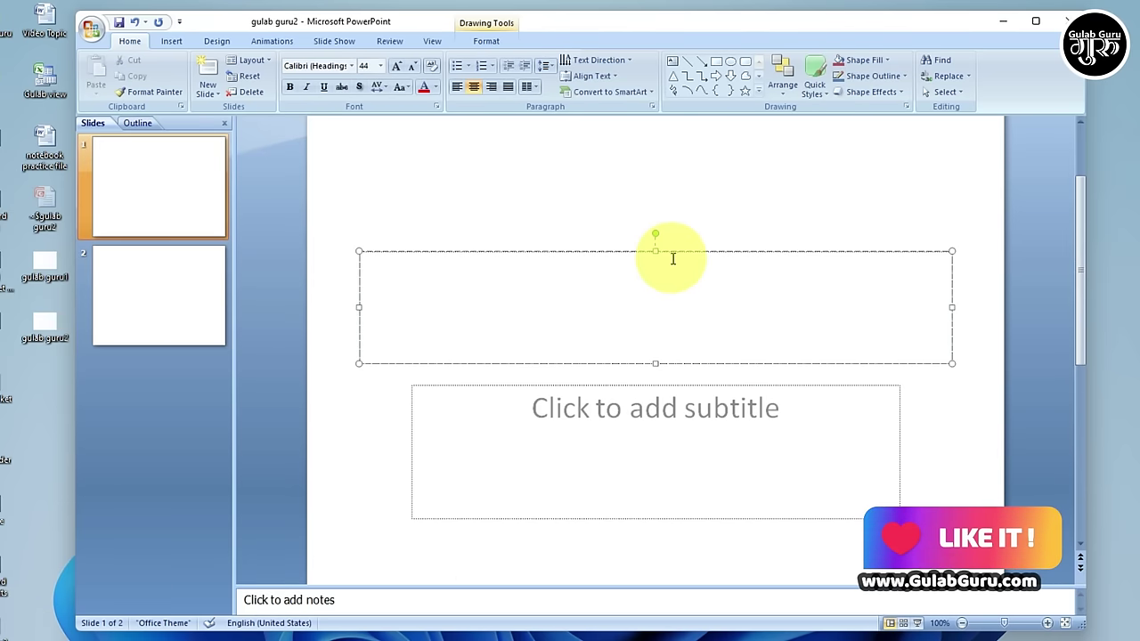
left_click(165, 274)
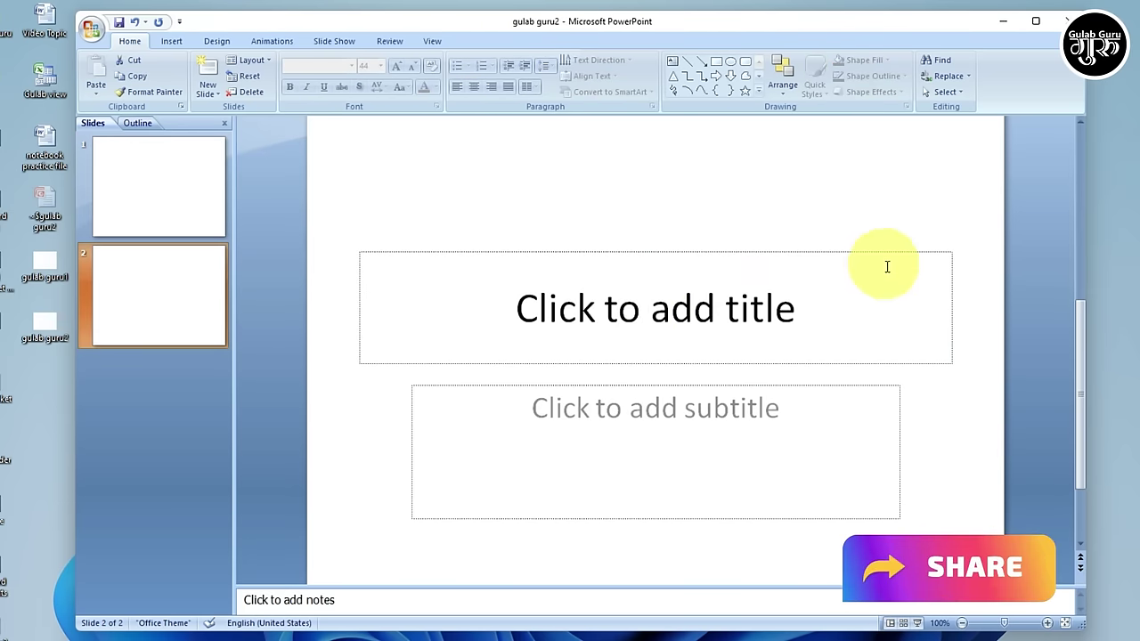
left_click(795, 184)
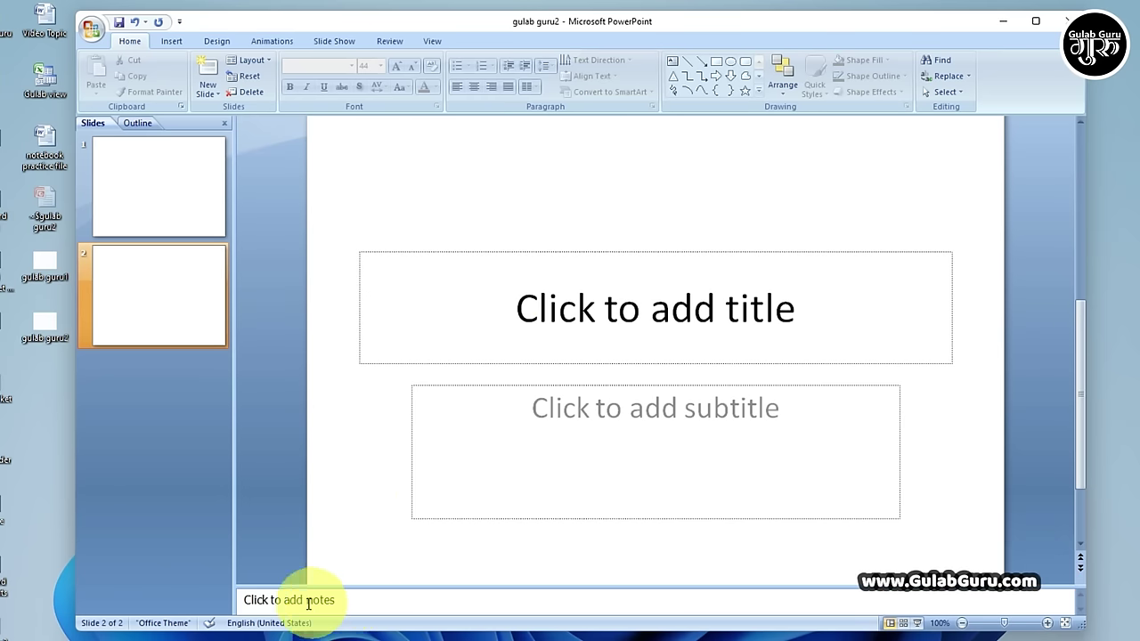
left_click(380, 604)
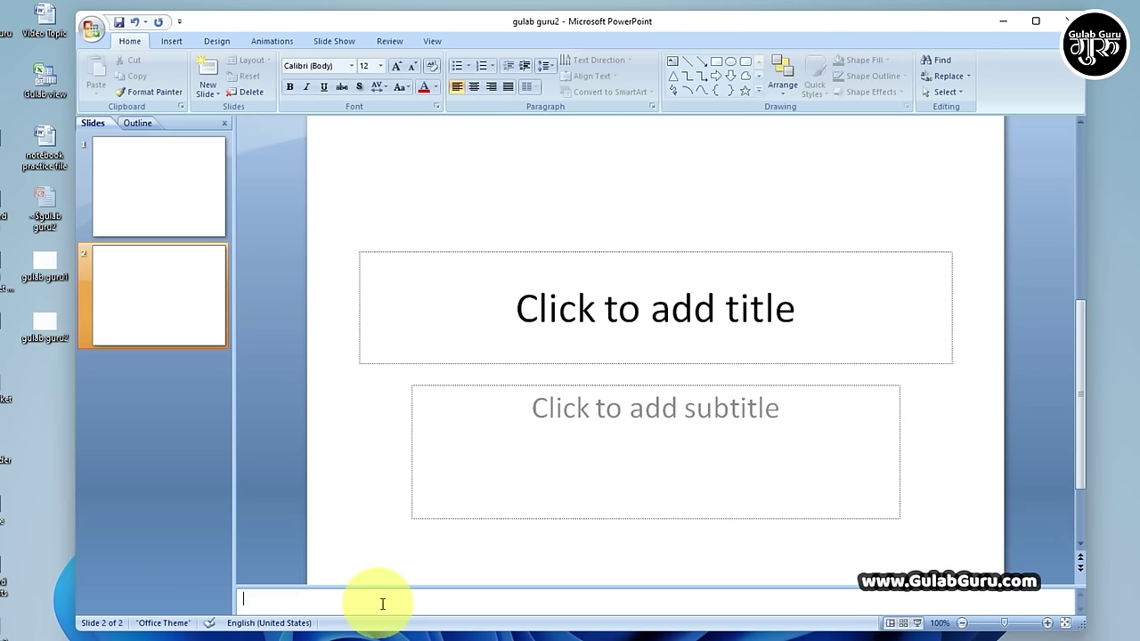
left_click(379, 558)
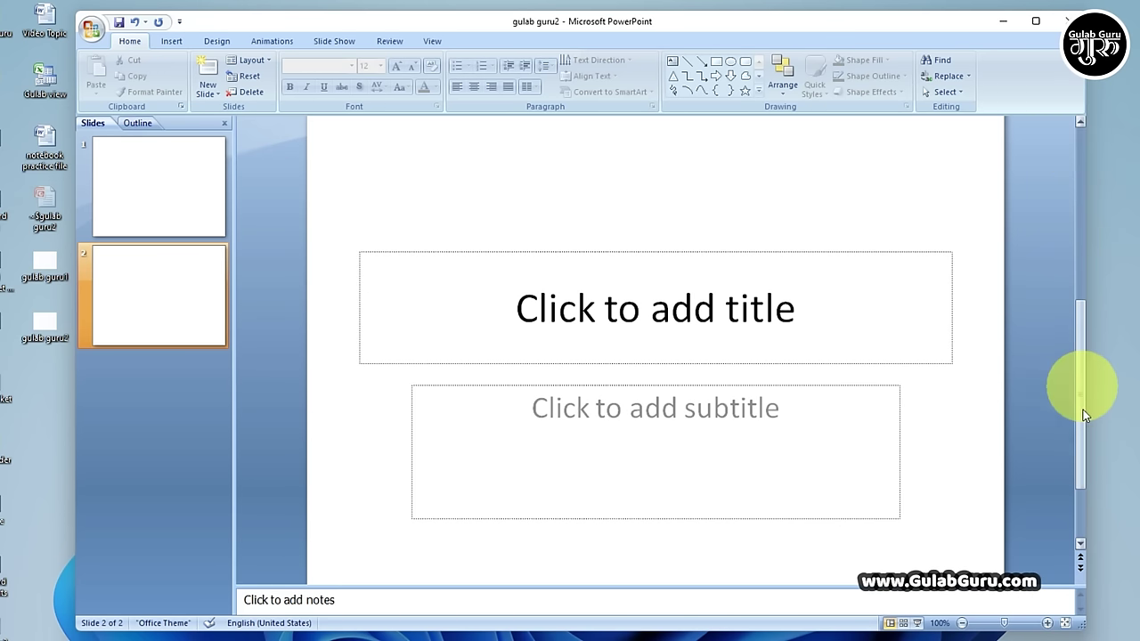
Zoom slide 1 to 400% and scroll up and down through the enlarged placeholders.
left_click_drag(1081, 392, 1079, 190)
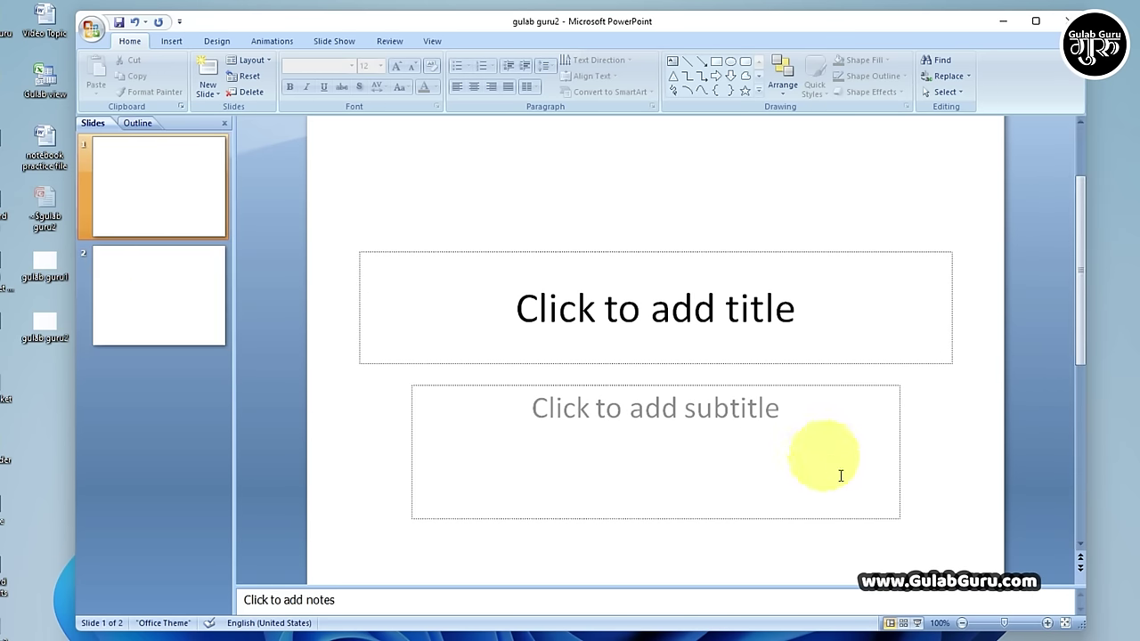
left_click_drag(1005, 627, 1038, 623)
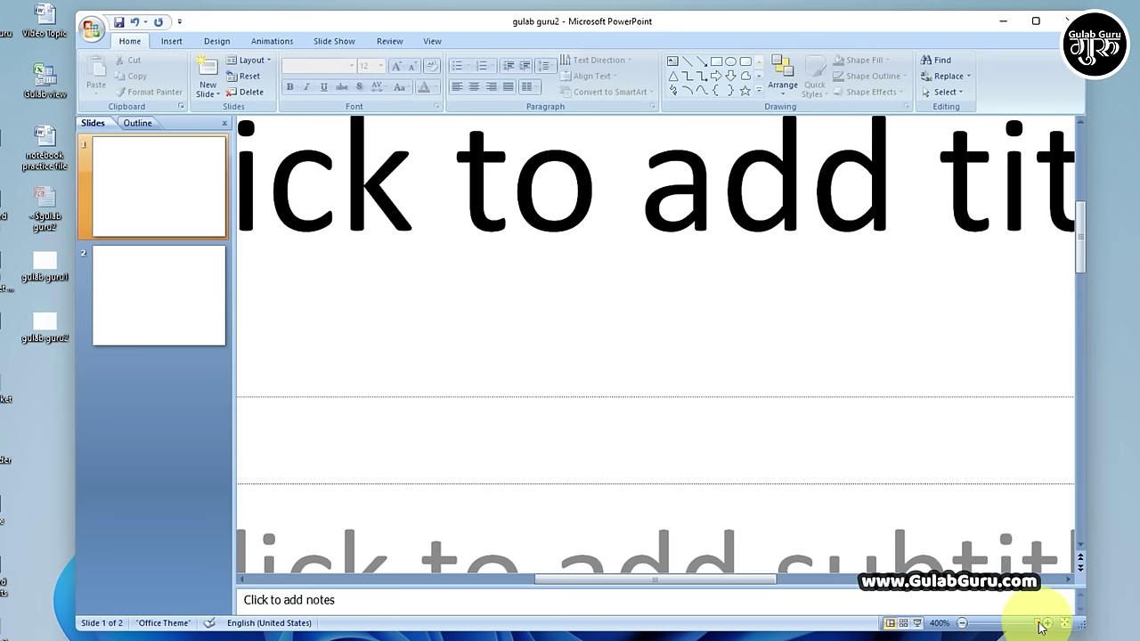
left_click_drag(1080, 237, 1077, 413)
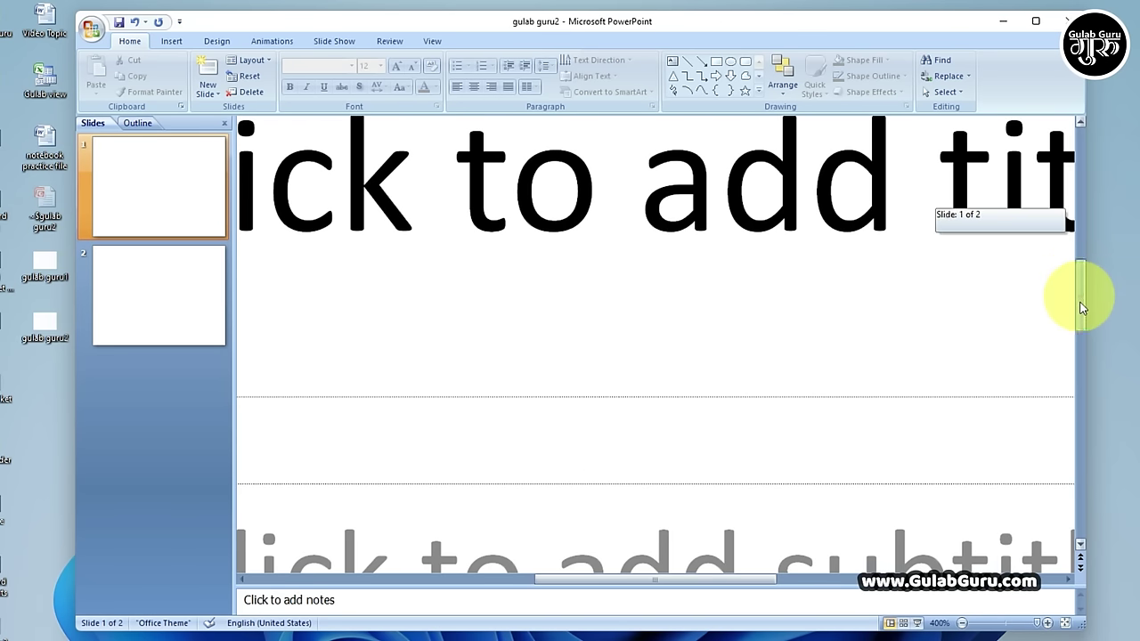
left_click_drag(1079, 504, 1062, 154)
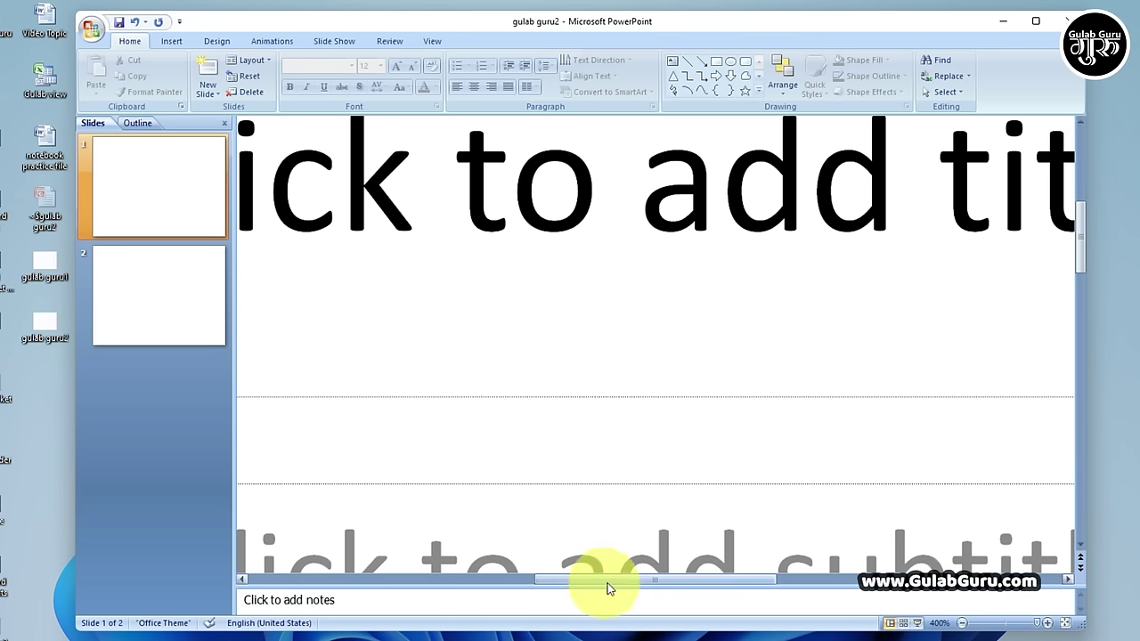
Scroll sideways across the 400% close-up, then zoom back to 80% to fit slide 1.
mouse_move(618, 578)
left_mouse_down()
mouse_move(346, 566)
mouse_move(821, 580)
left_mouse_up()
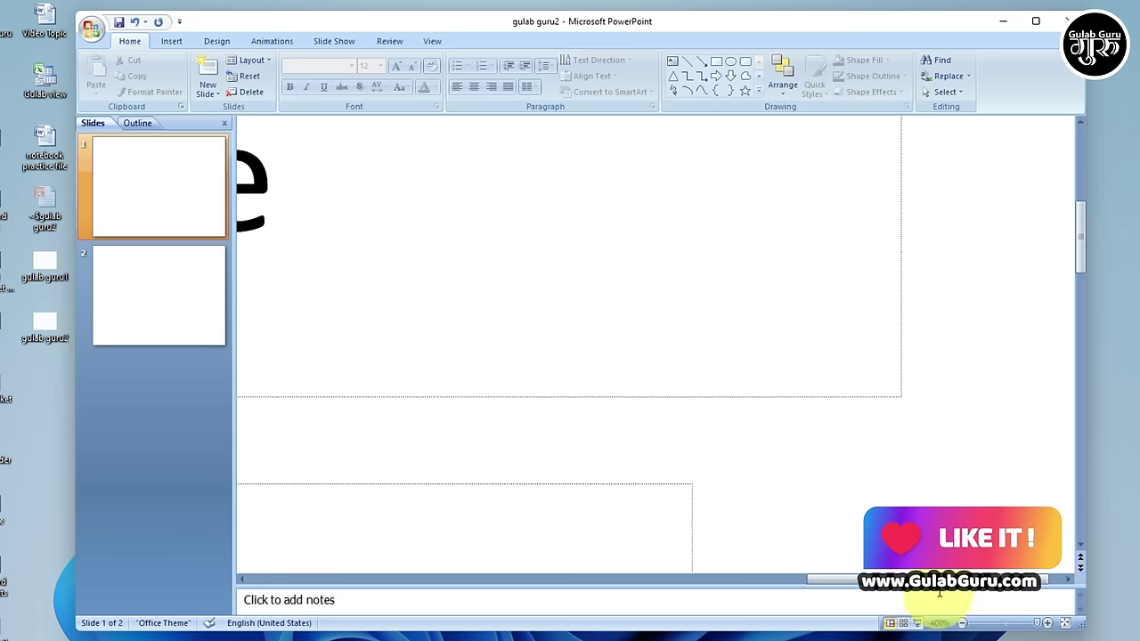
left_click(751, 581)
left_click_drag(1036, 623, 1000, 628)
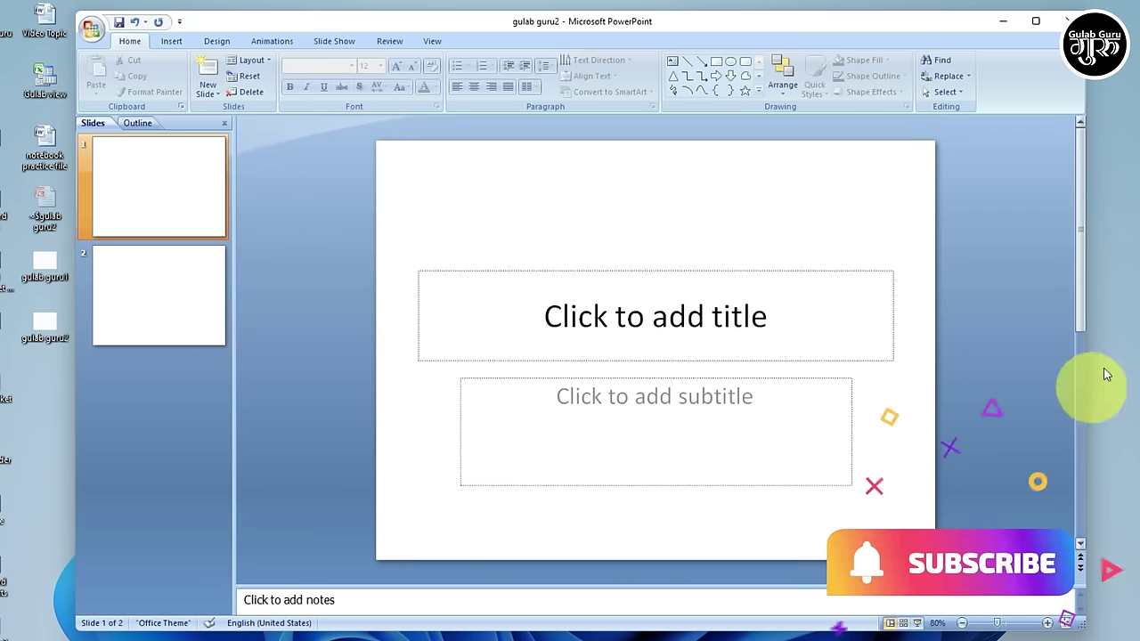
mouse_move(1082, 230)
left_mouse_down()
mouse_move(1077, 508)
mouse_move(1056, 216)
left_mouse_up()
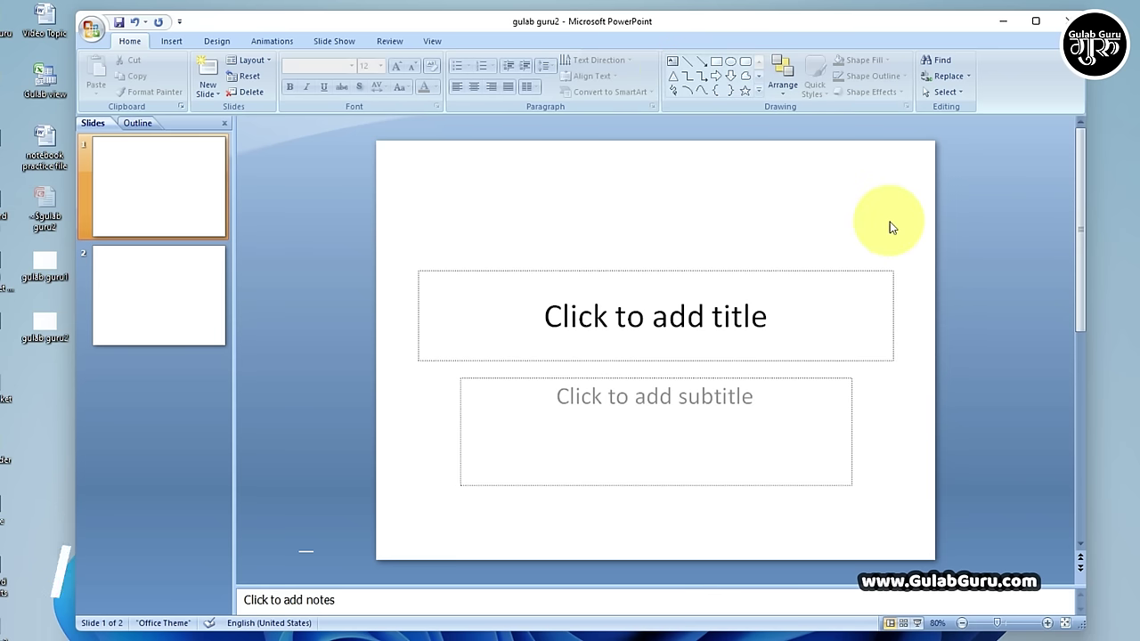
left_click(89, 30)
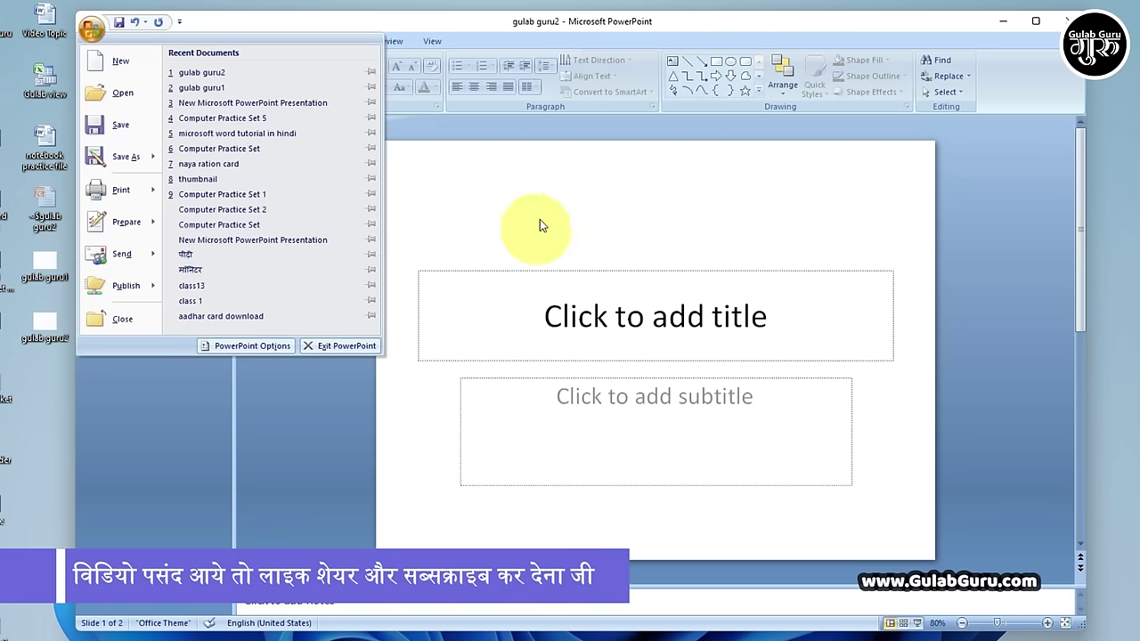
left_click(549, 196)
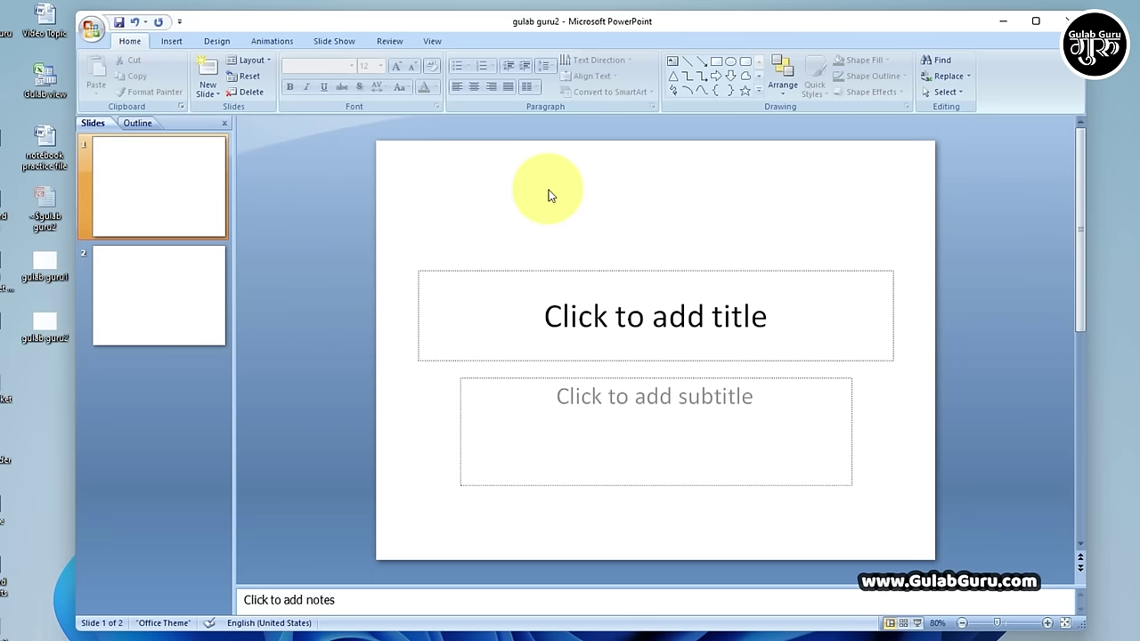